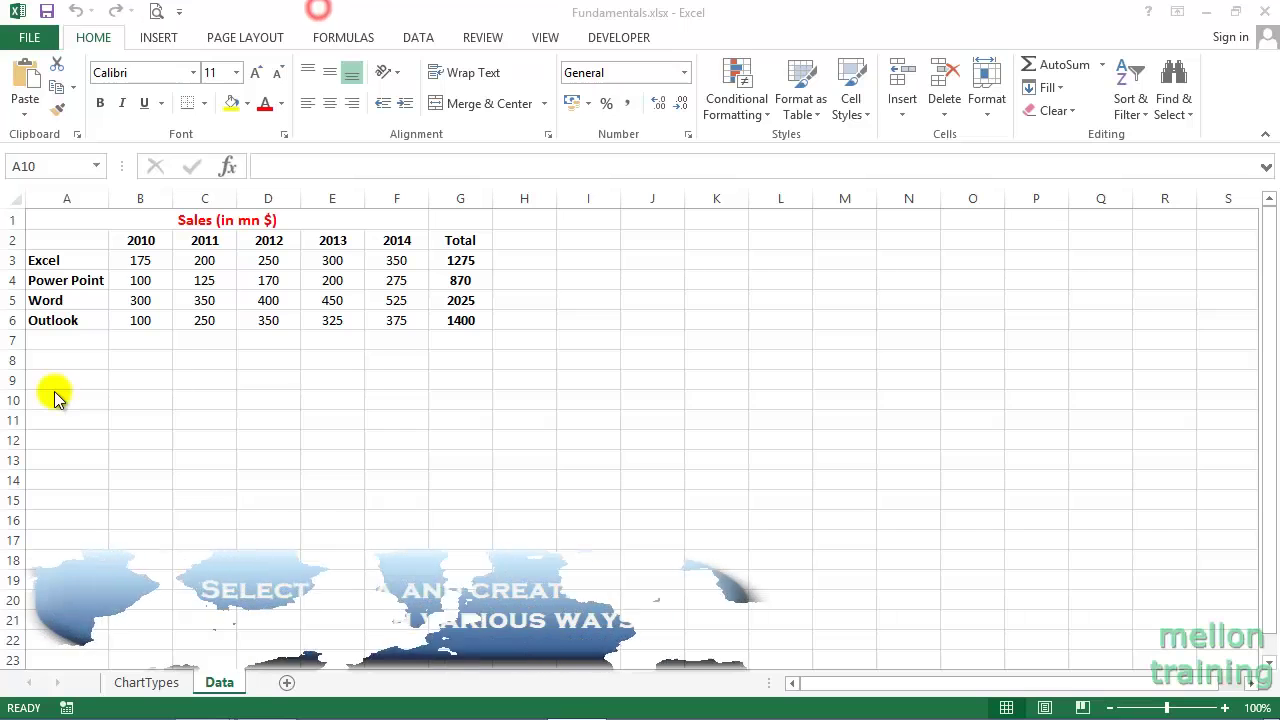
Step: Try Alt+F1 default charts of A2:F6 and of the whole table, undoing each one
left_click(54, 401)
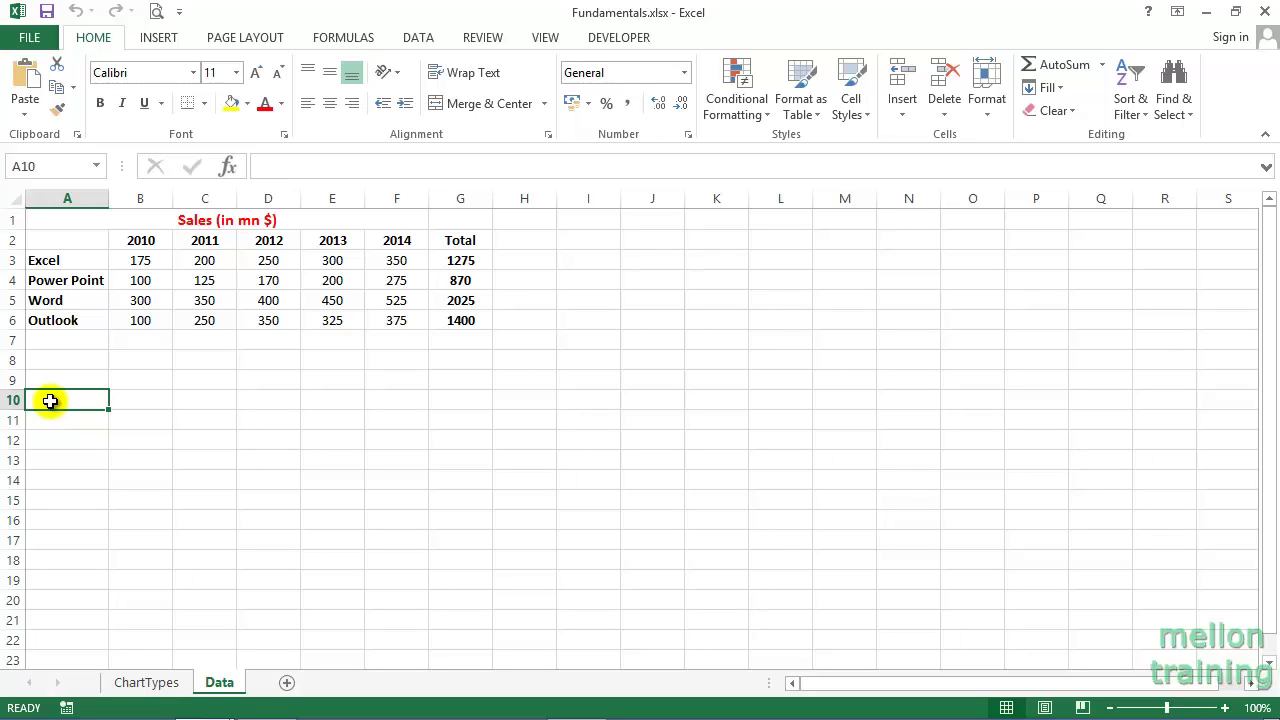
left_click(46, 240)
left_click_drag(46, 240, 385, 320)
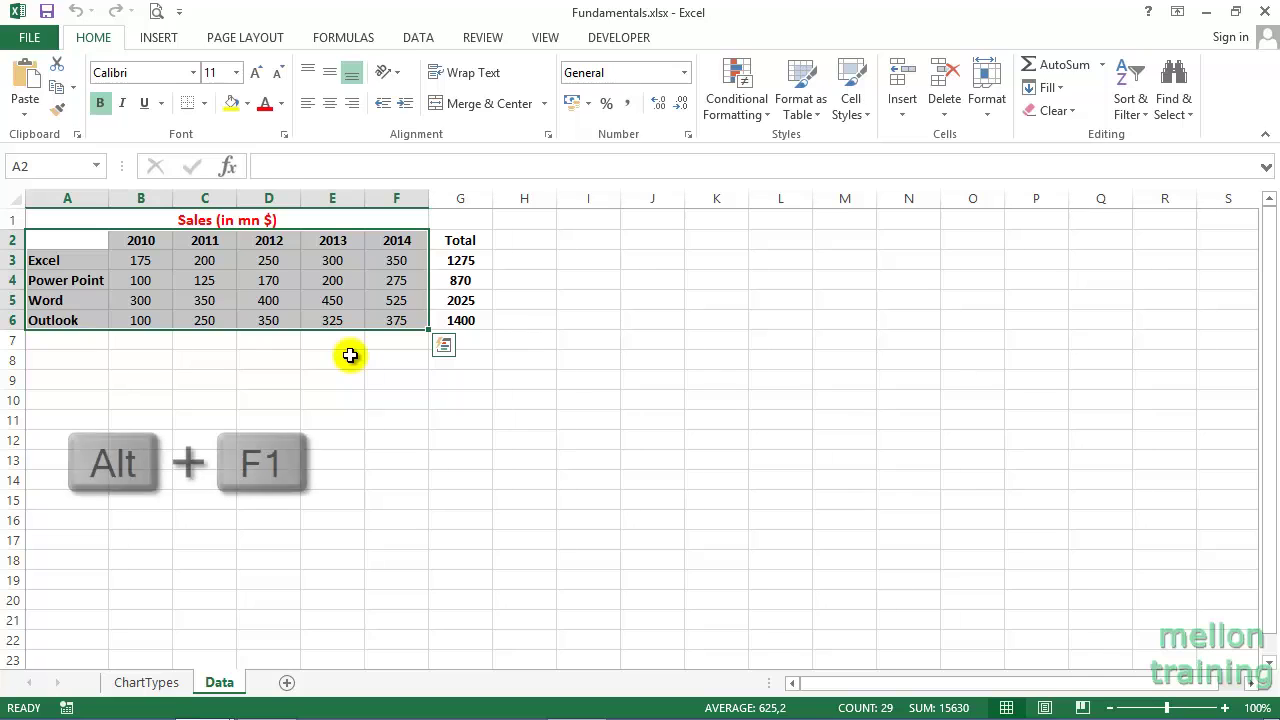
key("alt+F1")
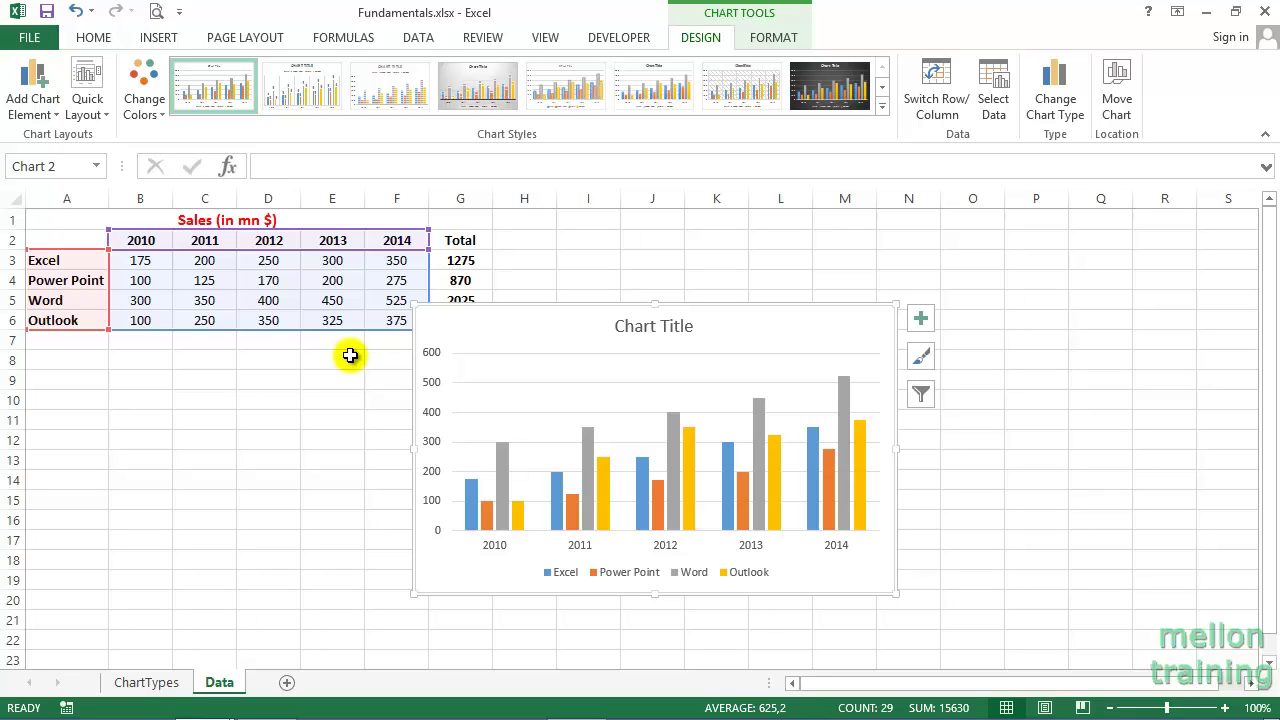
key("ctrl+z")
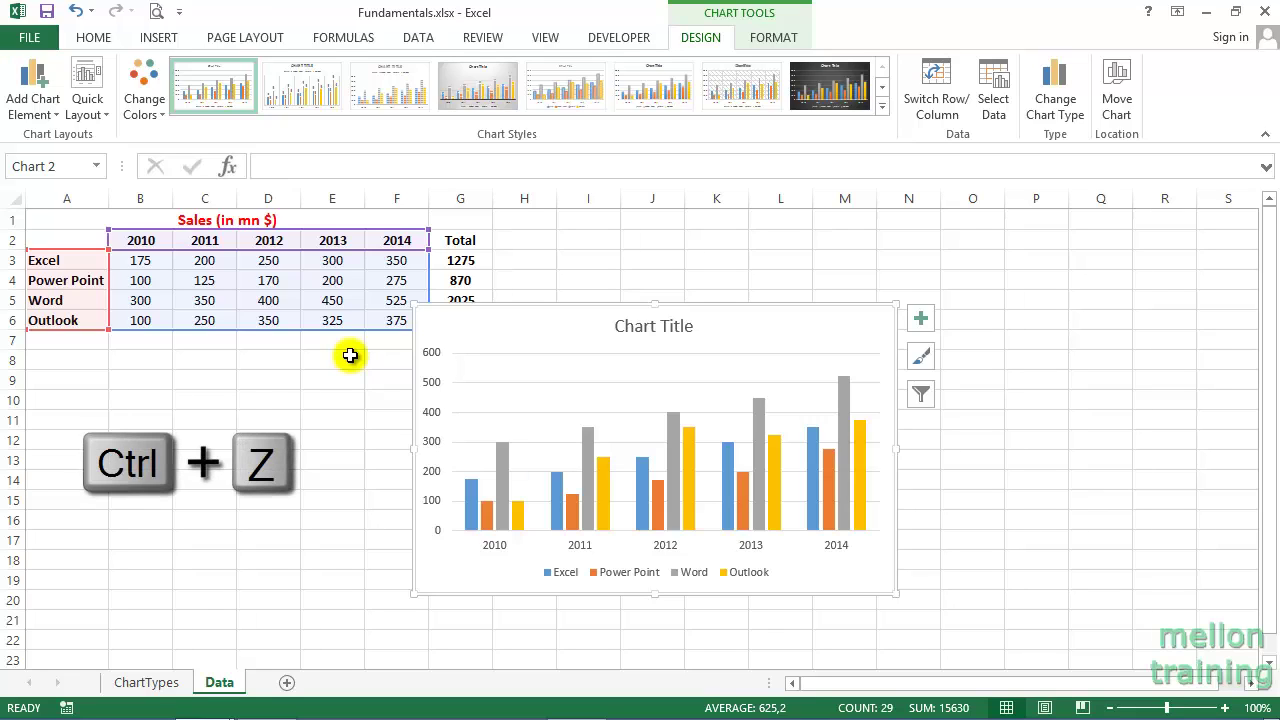
key("ctrl+z")
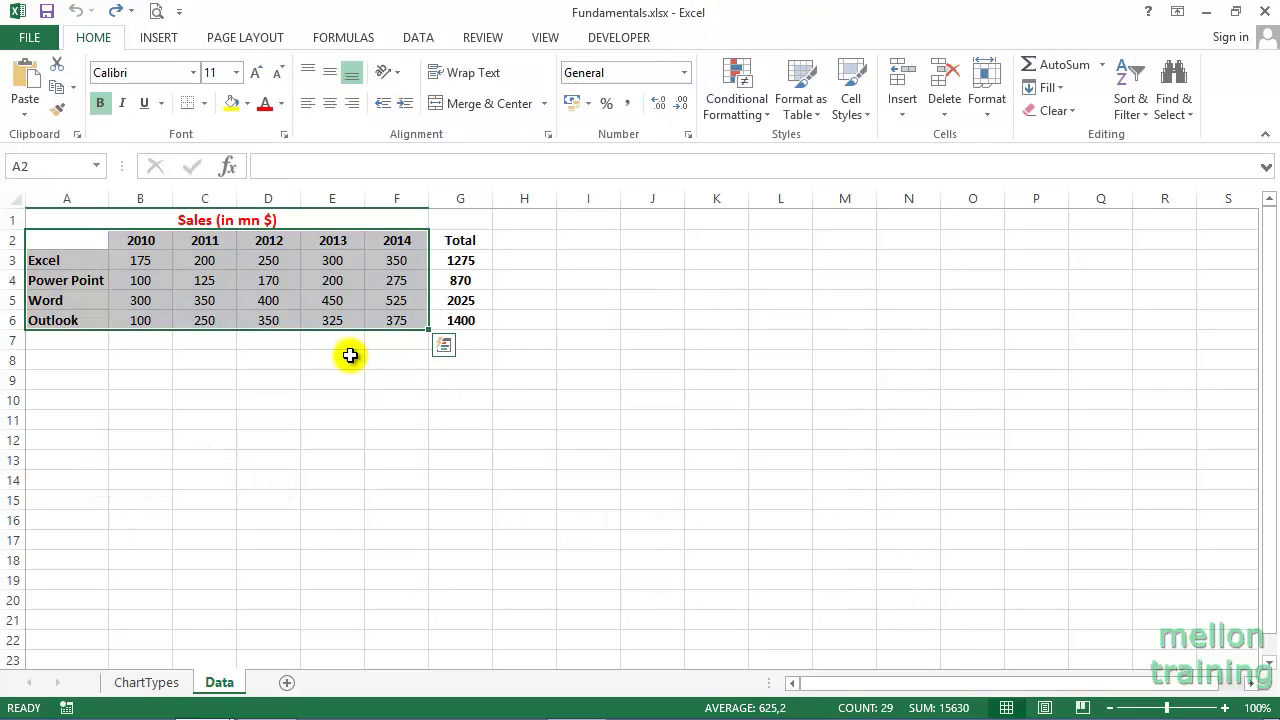
left_click(208, 283)
key("alt+F1")
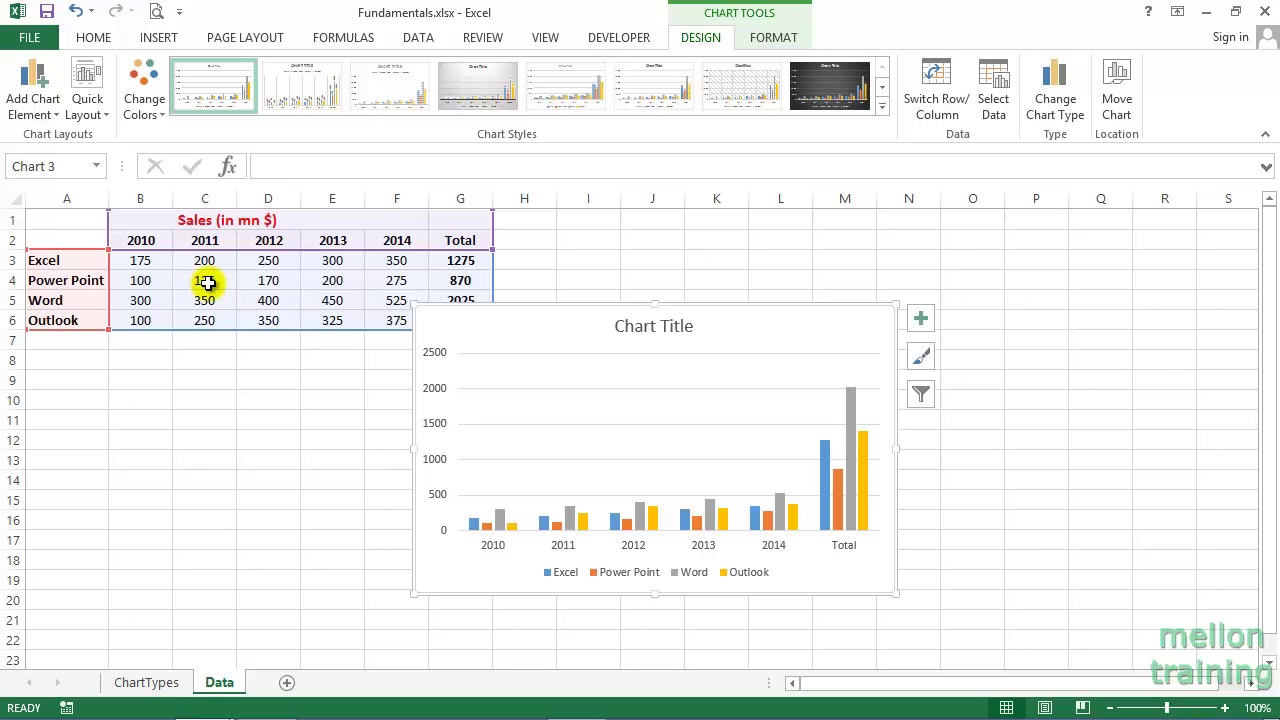
key("ctrl+z")
key("ctrl+z")
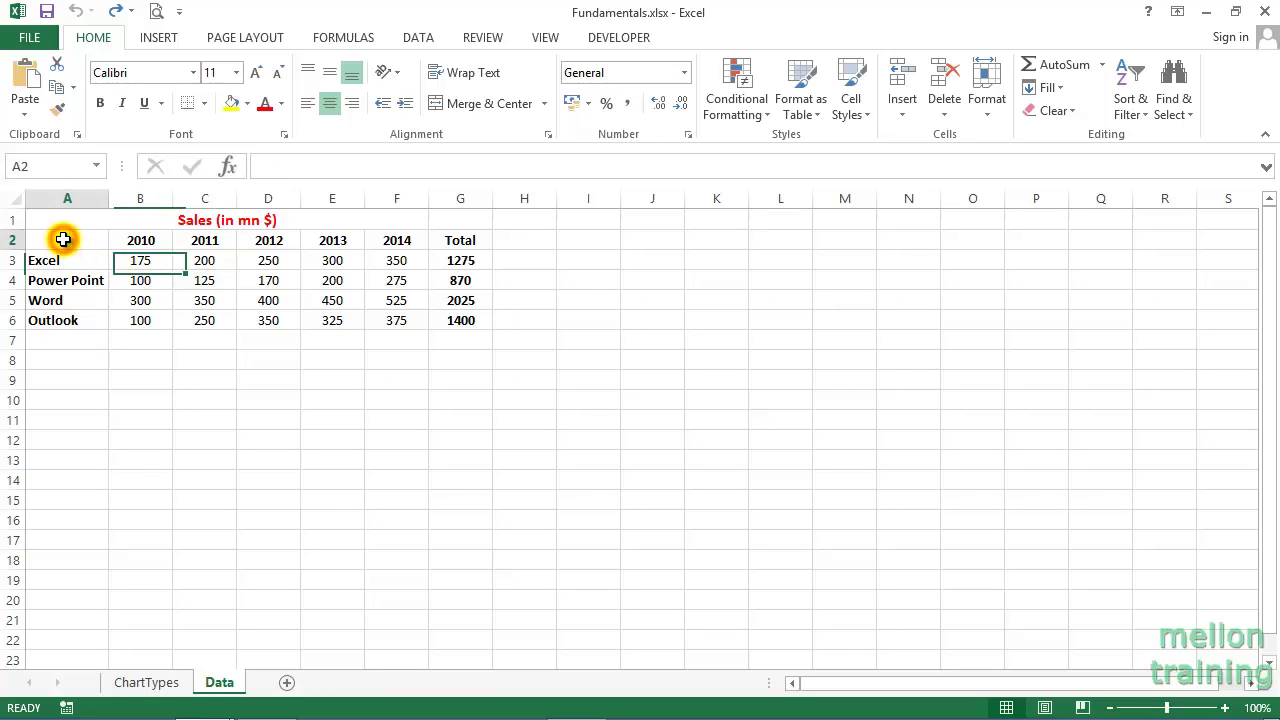
Step: Chart the product totals (A2:A6 plus Total) with Alt+F1, then delete that chart and select A10
left_click_drag(63, 239, 63, 320)
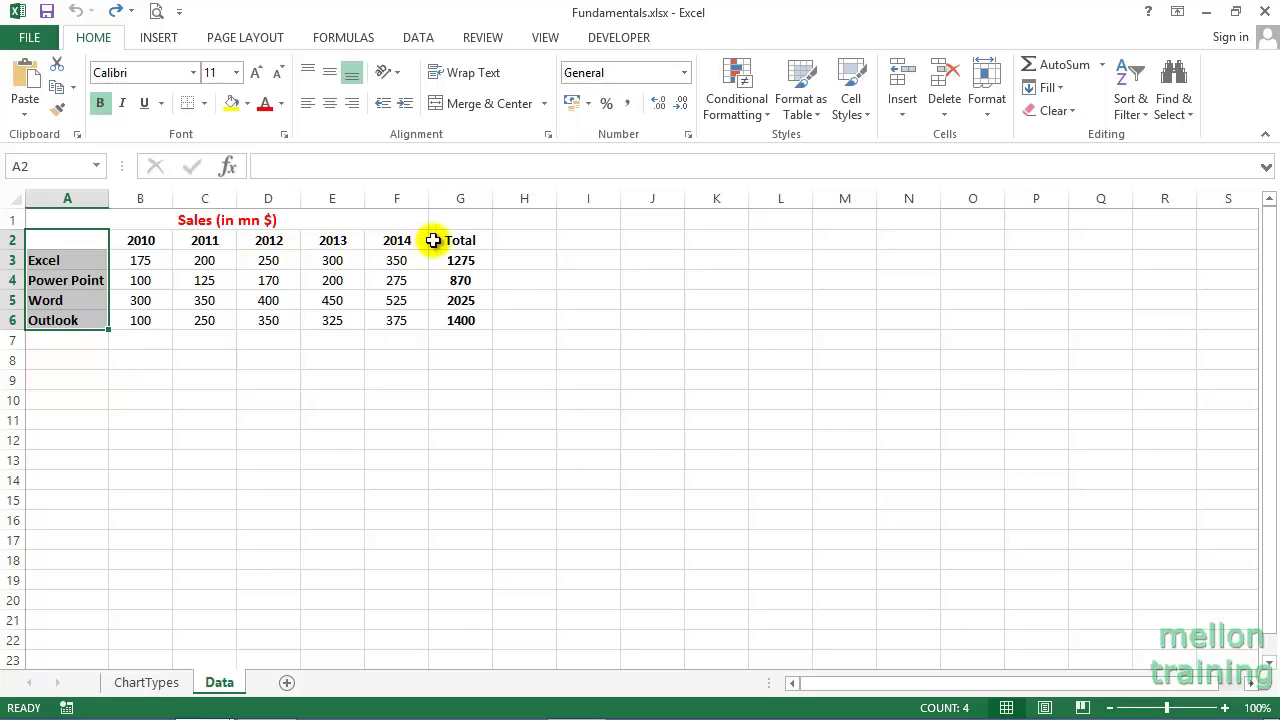
left_click_drag(460, 240, 460, 318)
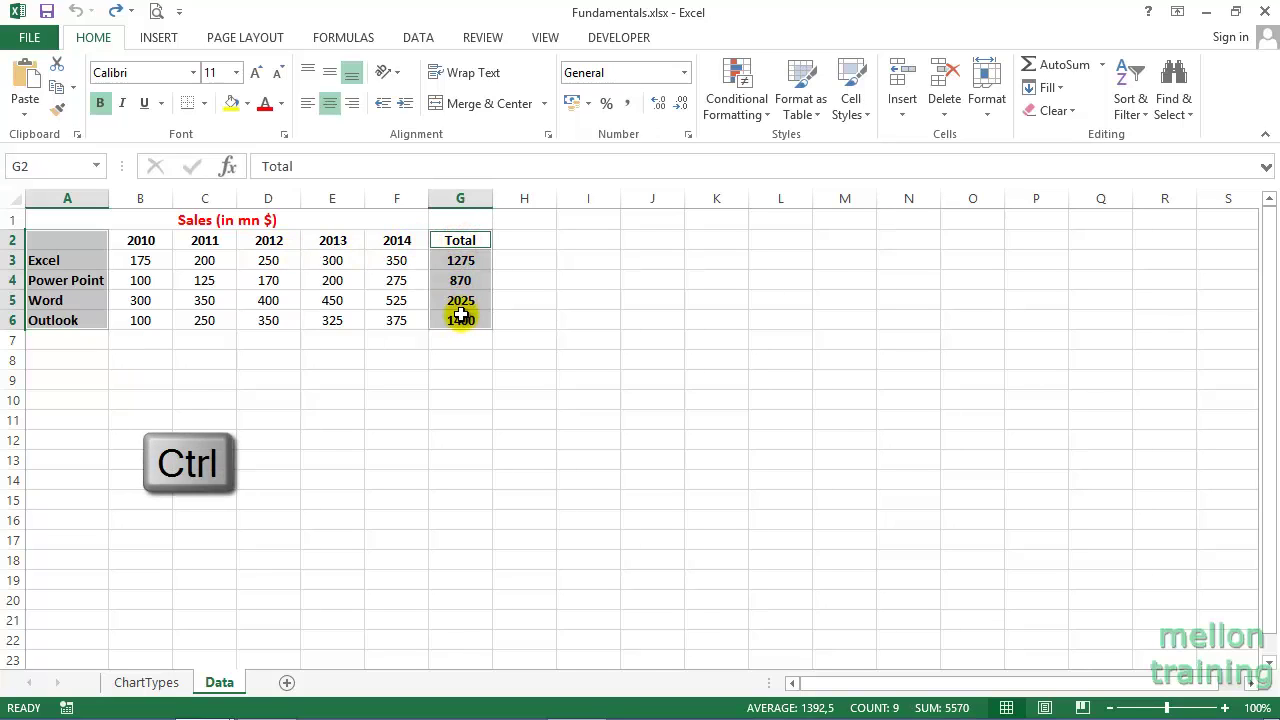
key("alt+F1")
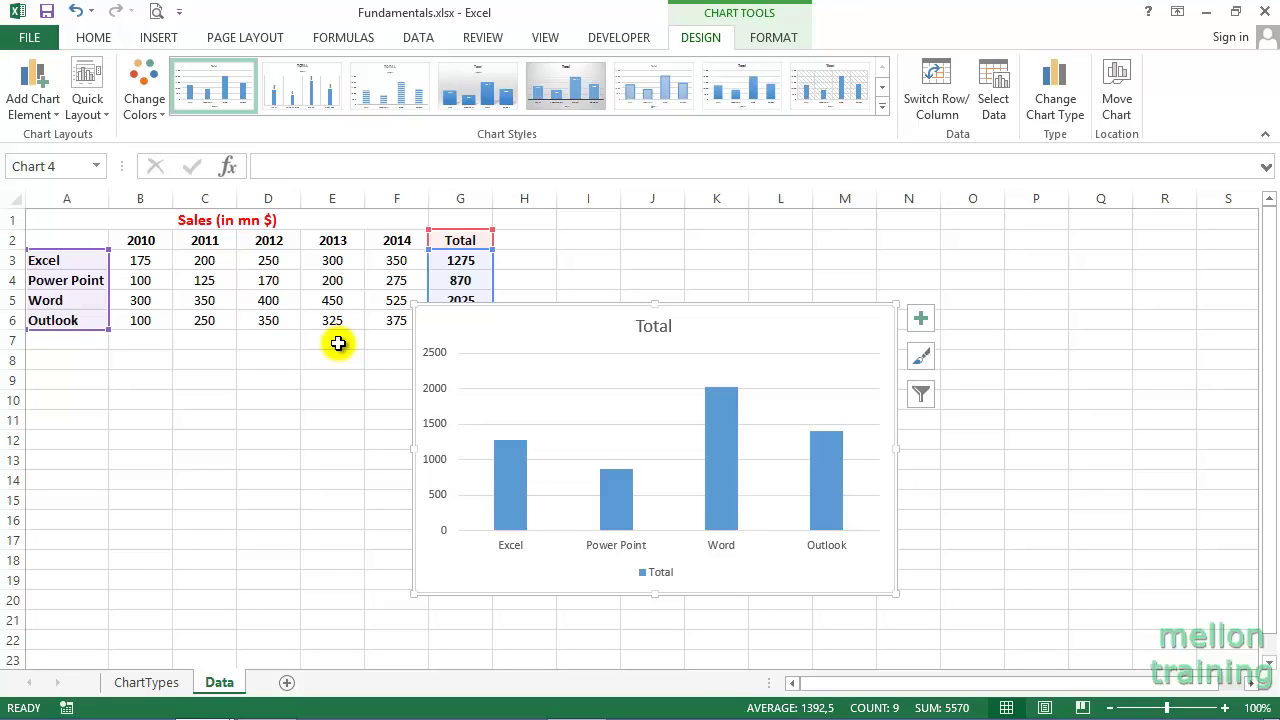
key("Delete")
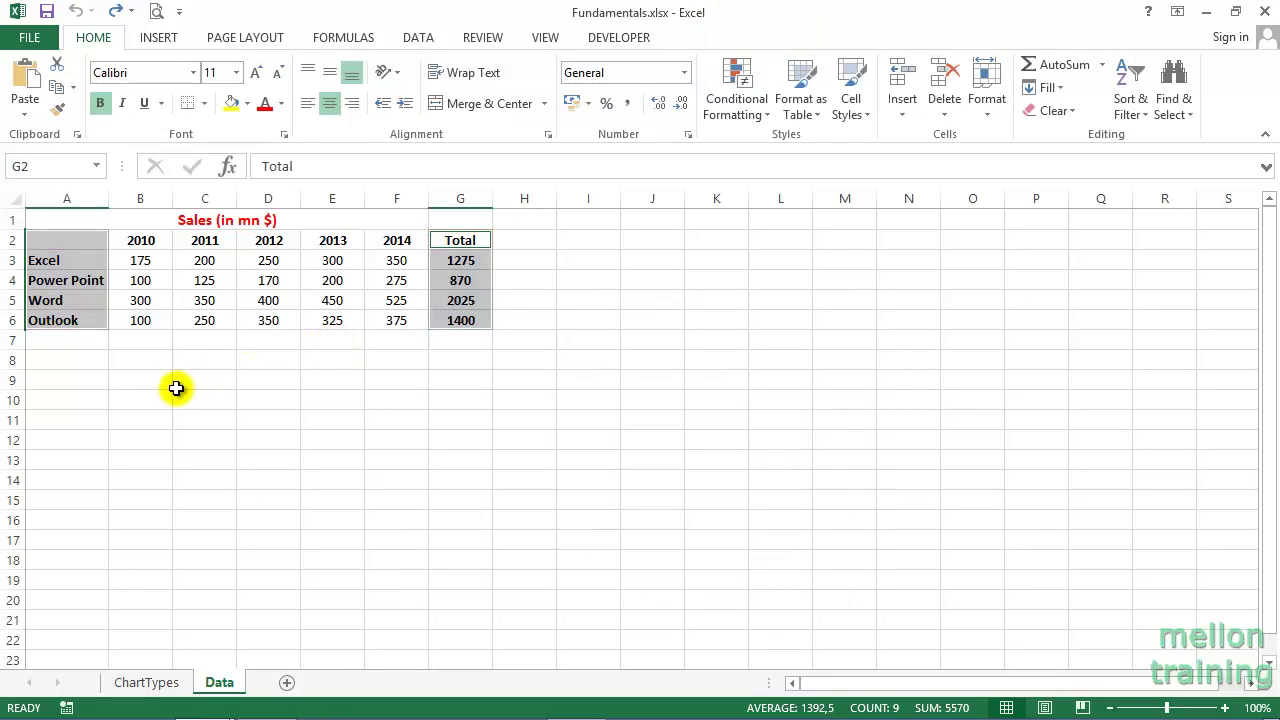
left_click(64, 401)
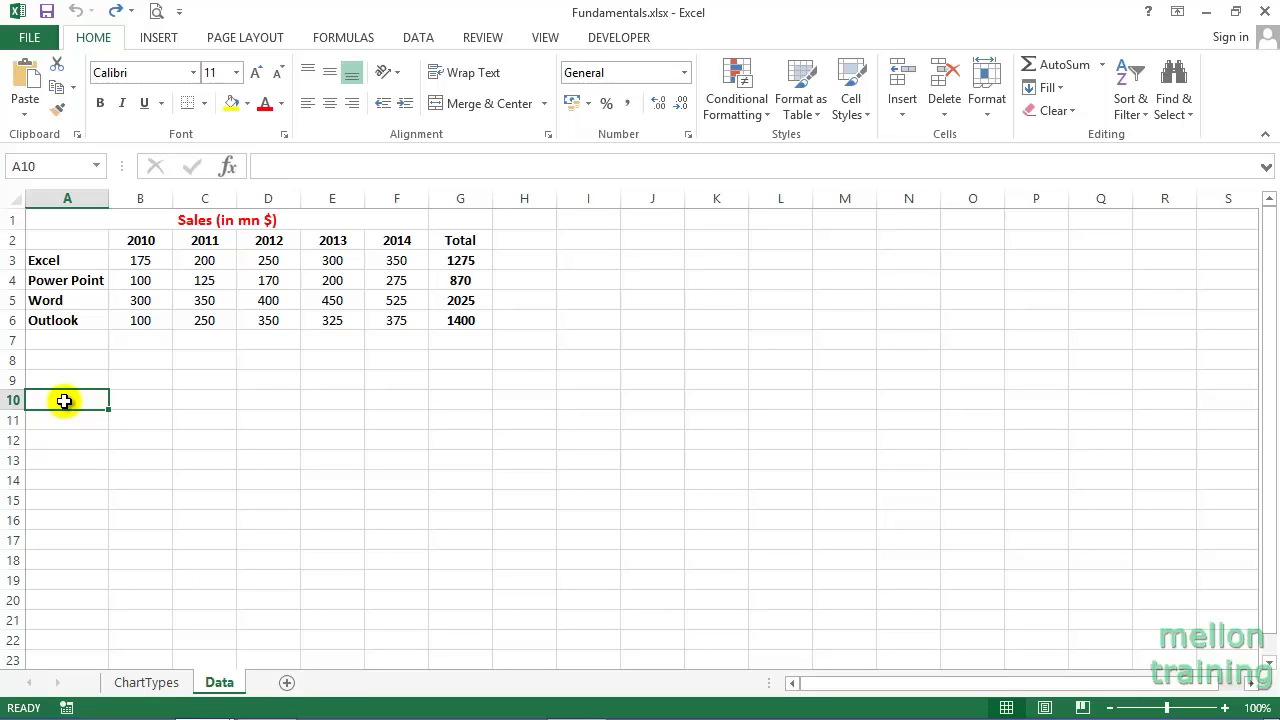
Step: Create a Chart1 column chart sheet from A2:F6 with F11, then return to the Data sheet
mouse_move(62, 237)
left_mouse_down()
mouse_move(86, 260)
mouse_move(388, 321)
left_mouse_up()
key("F11")
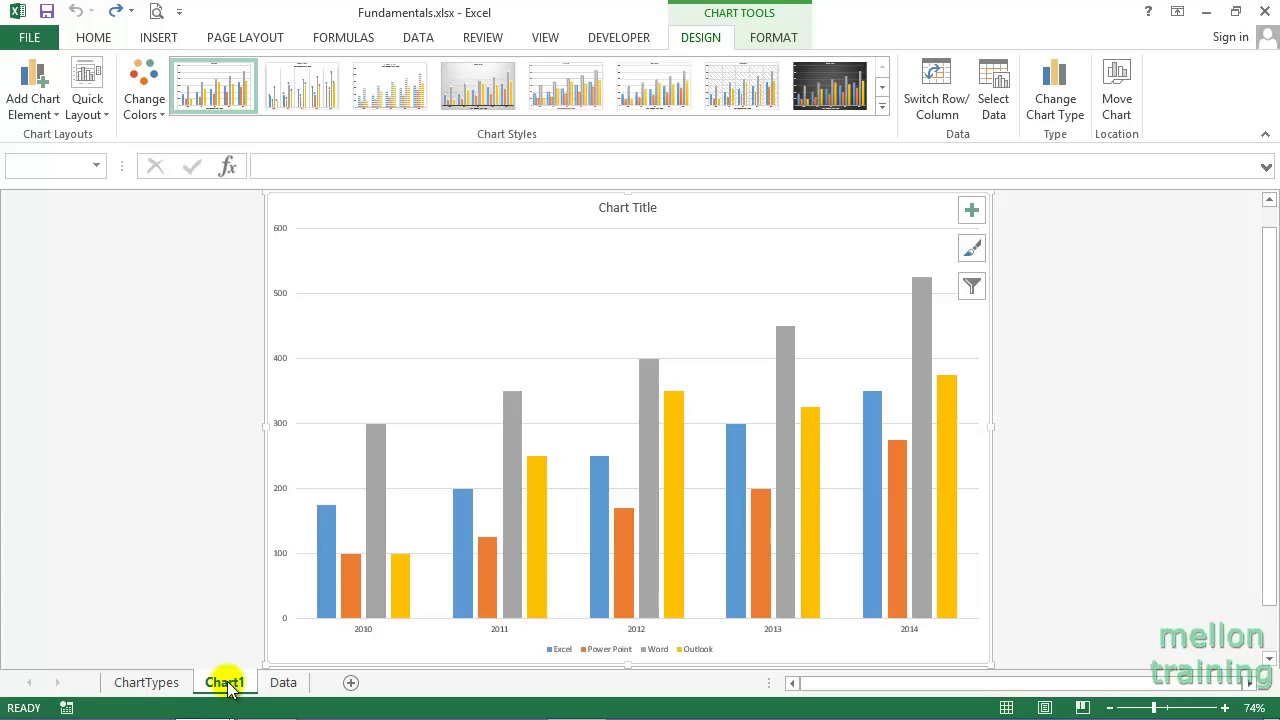
left_click(283, 683)
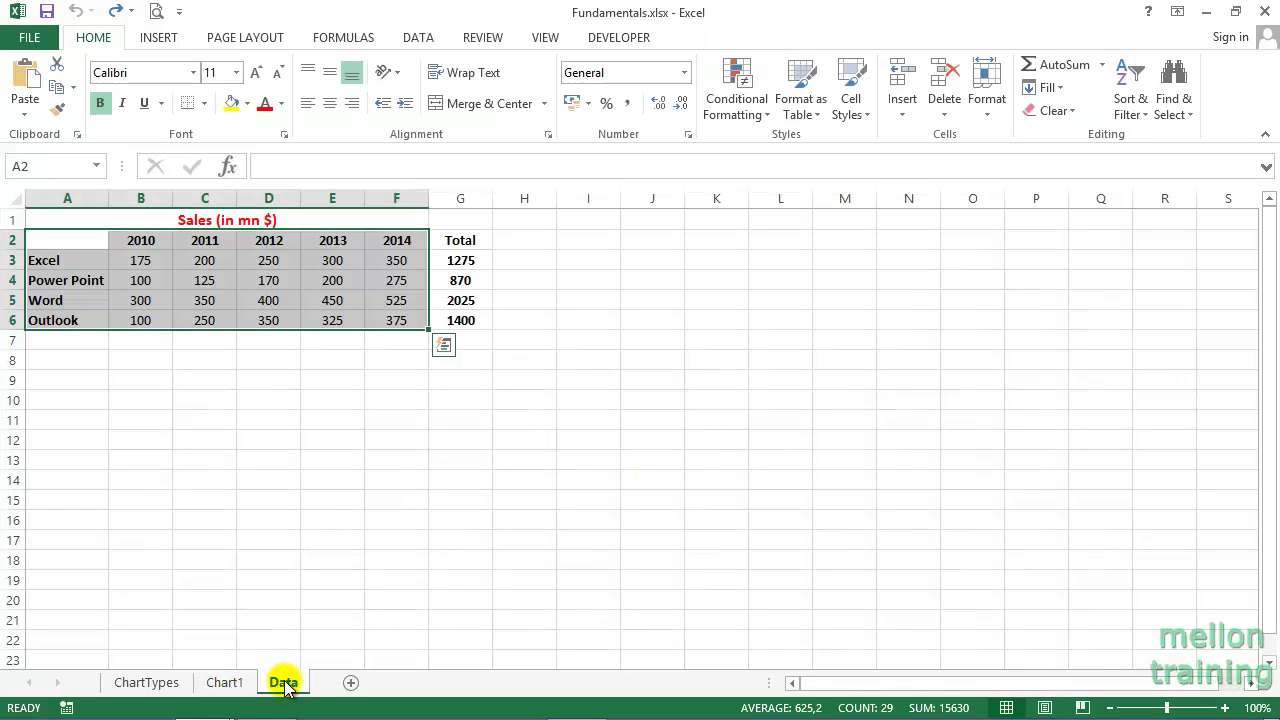
left_click(141, 262)
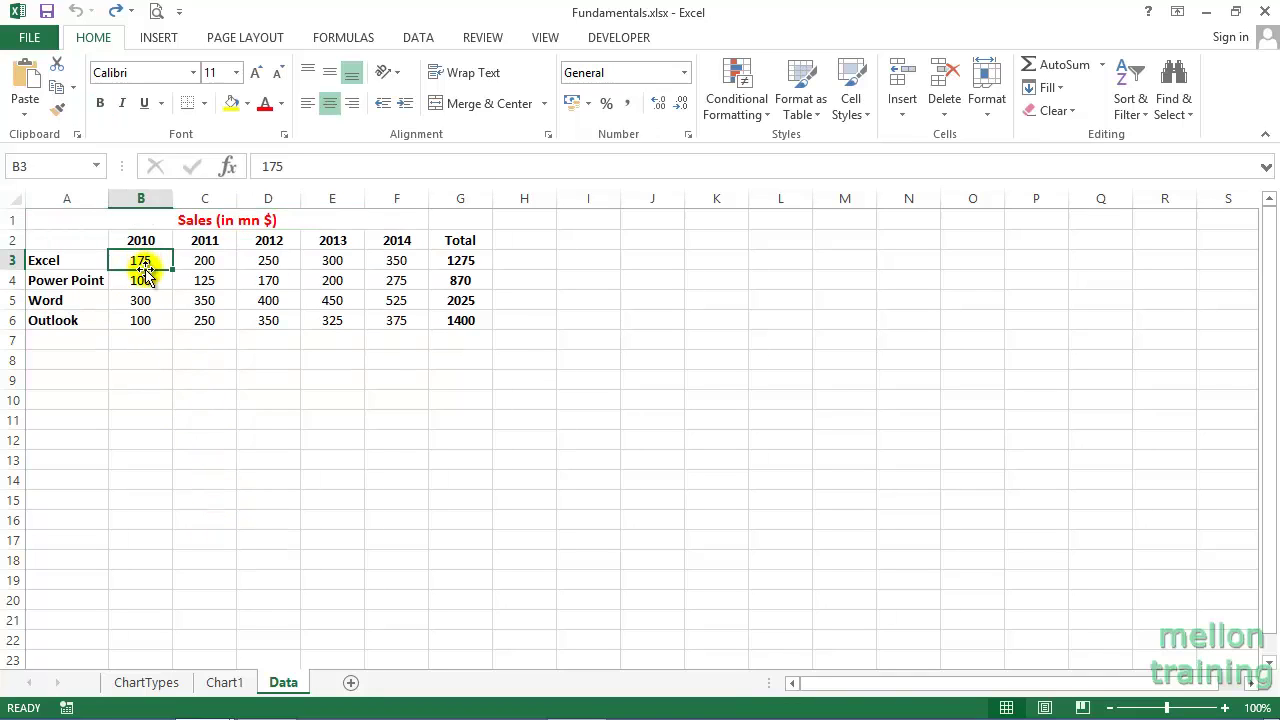
type("500")
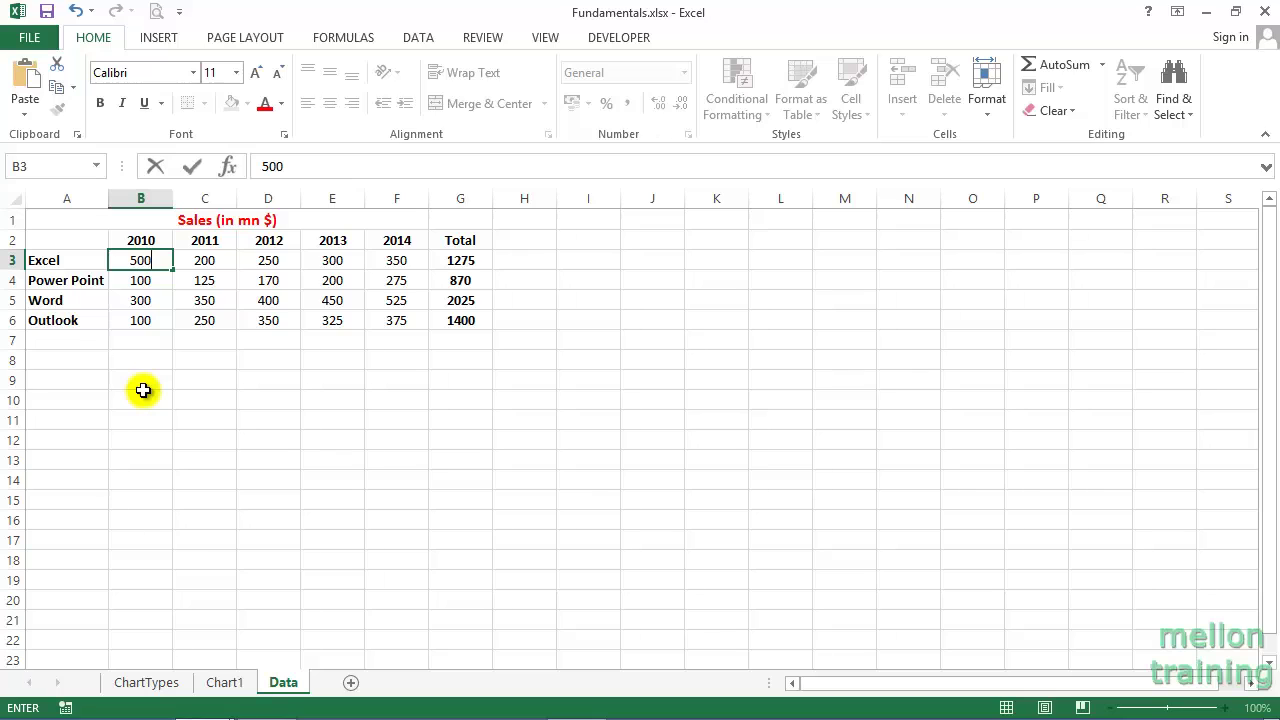
key("Return")
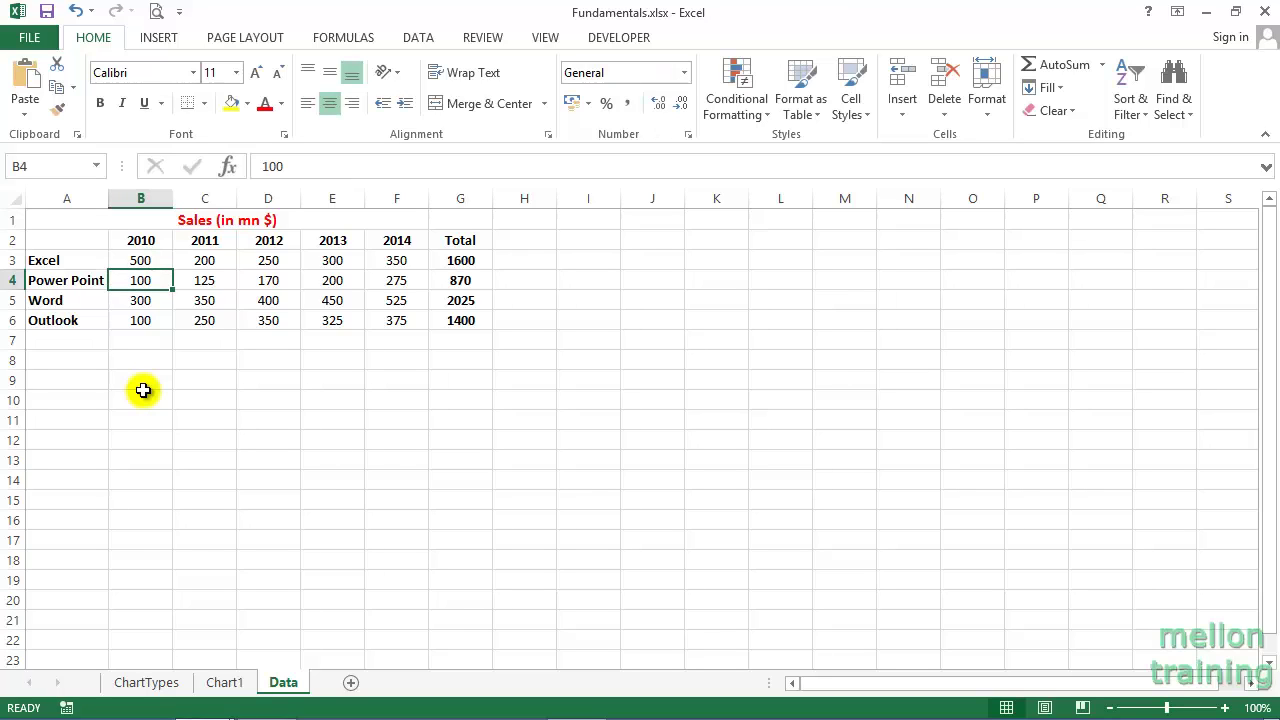
left_click(224, 684)
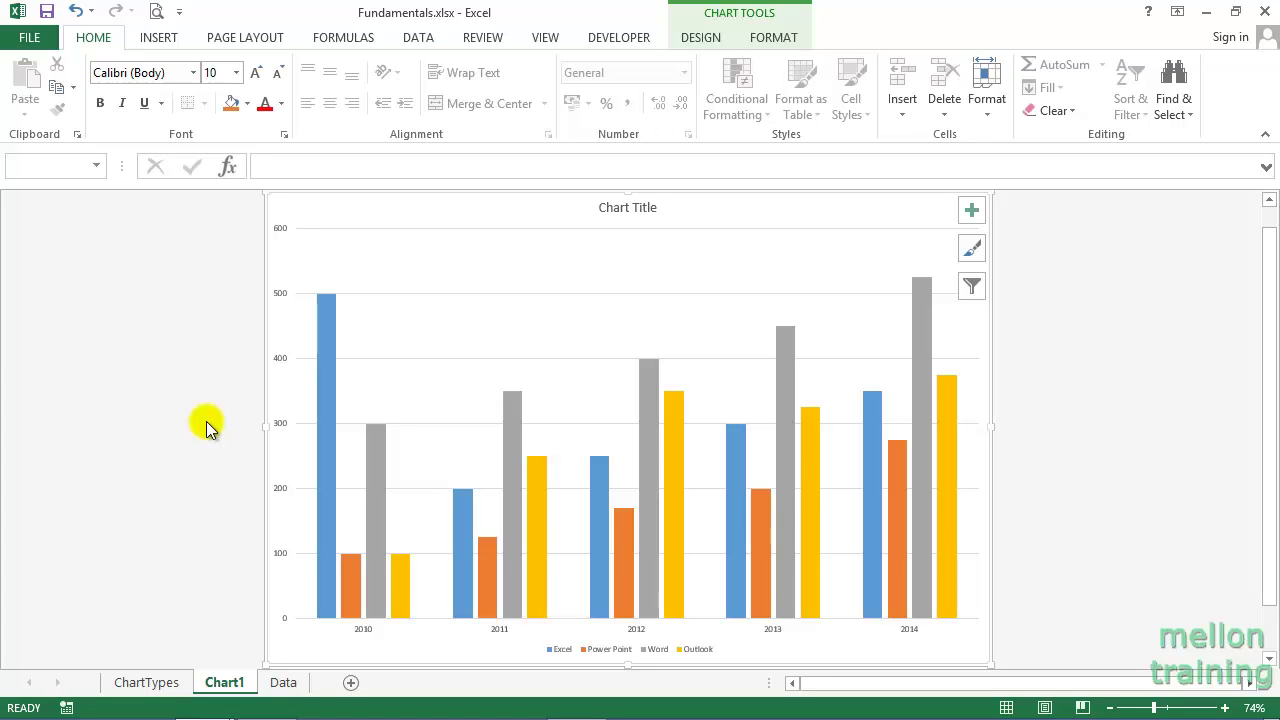
key("ctrl+Page_Down")
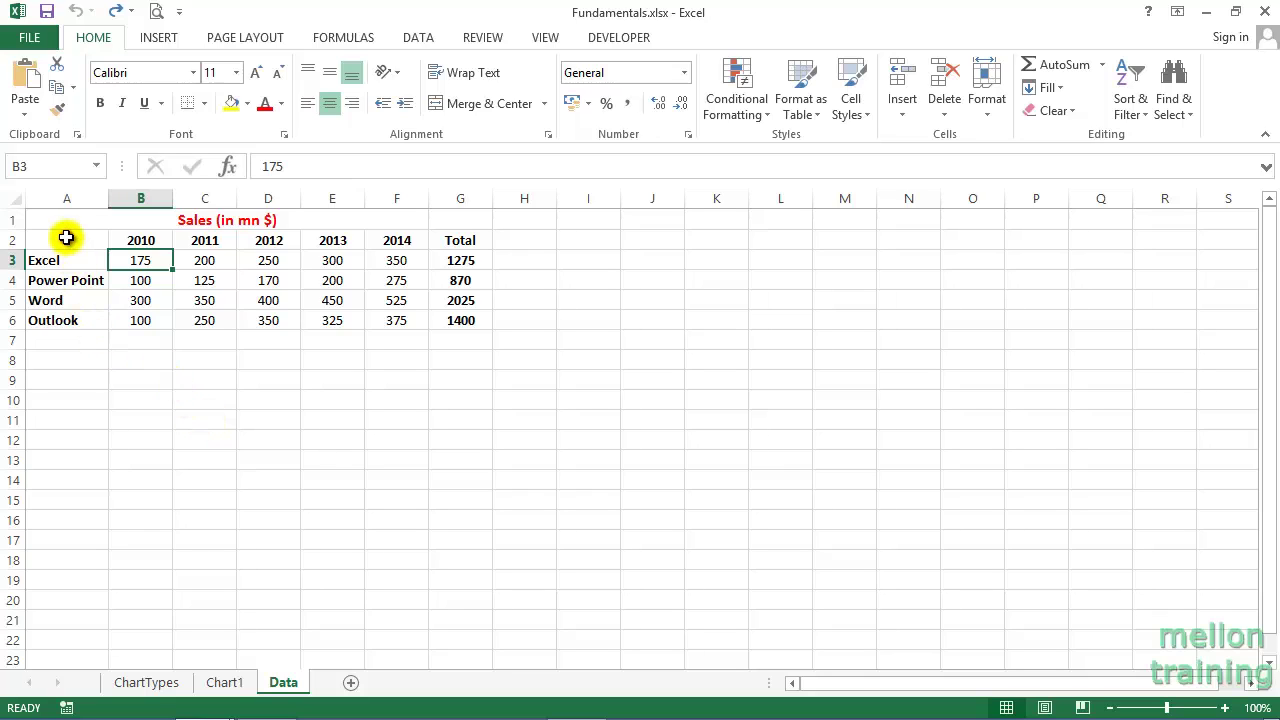
Step: For A2:F6, preview Quick Analysis Charts, Totals, Tables and Sparklines, then insert a Line chart
mouse_move(66, 238)
left_mouse_down()
mouse_move(89, 267)
mouse_move(394, 322)
left_mouse_up()
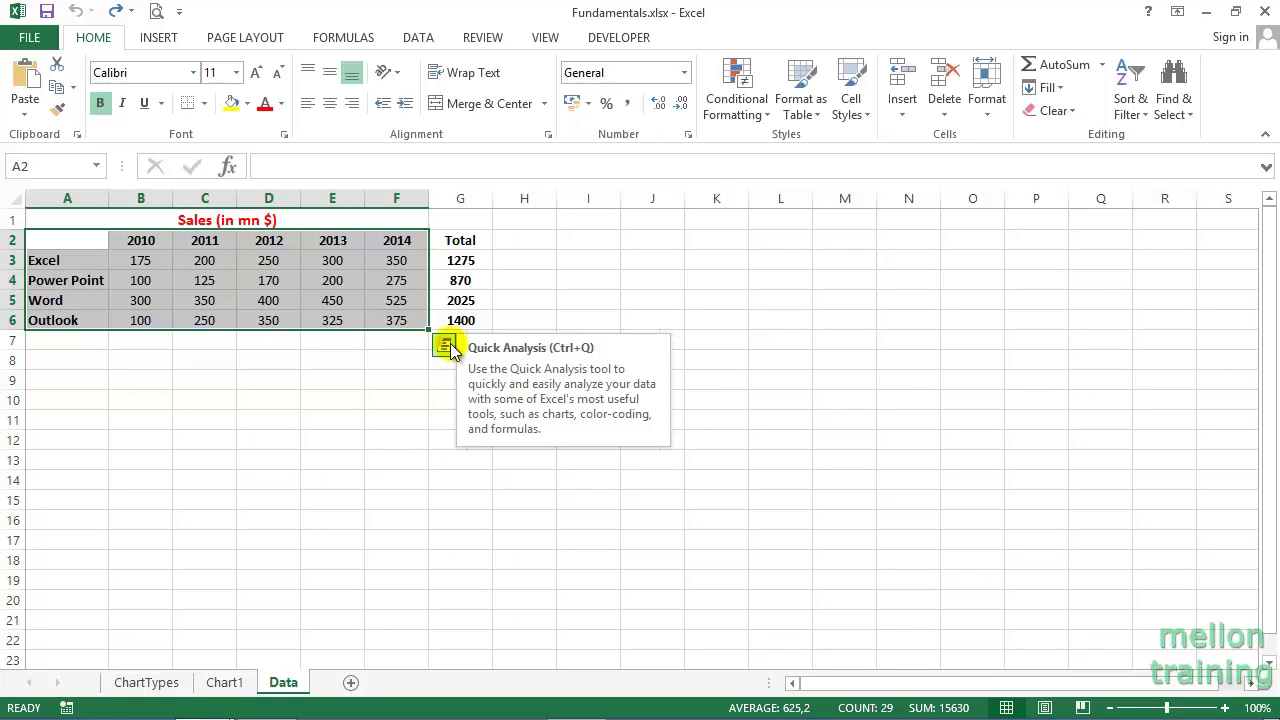
left_click(445, 346)
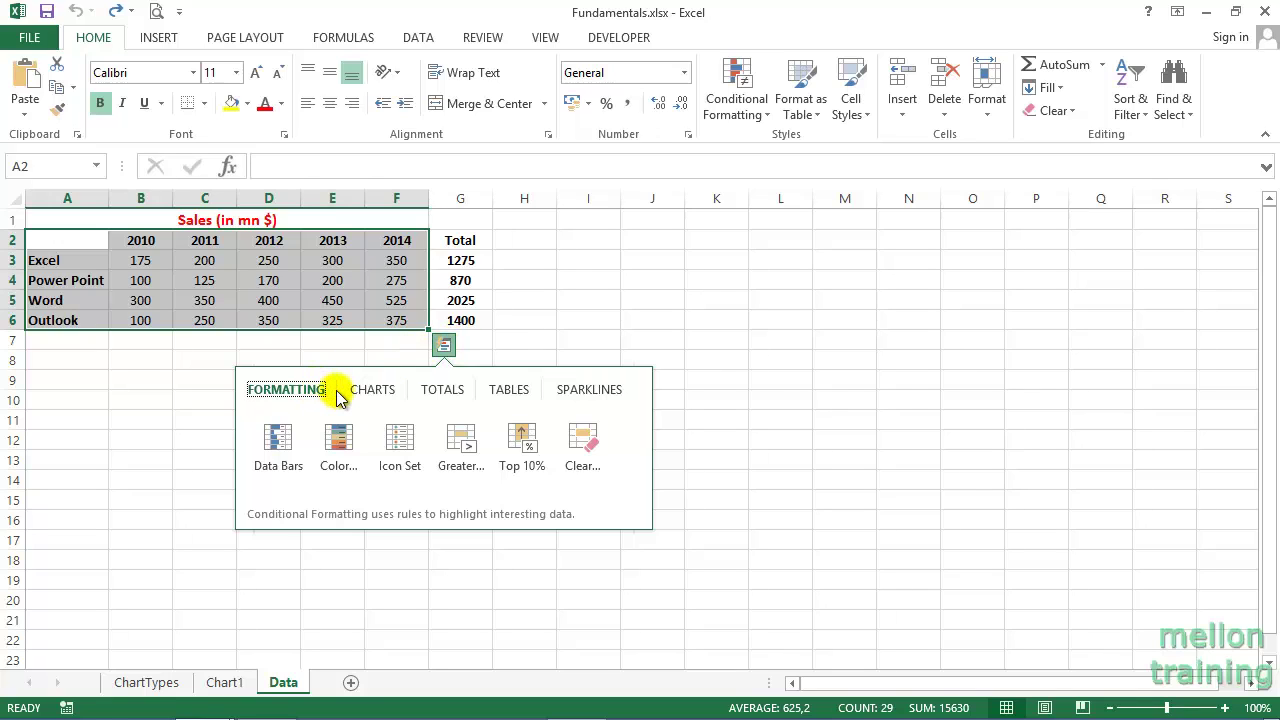
left_click(376, 396)
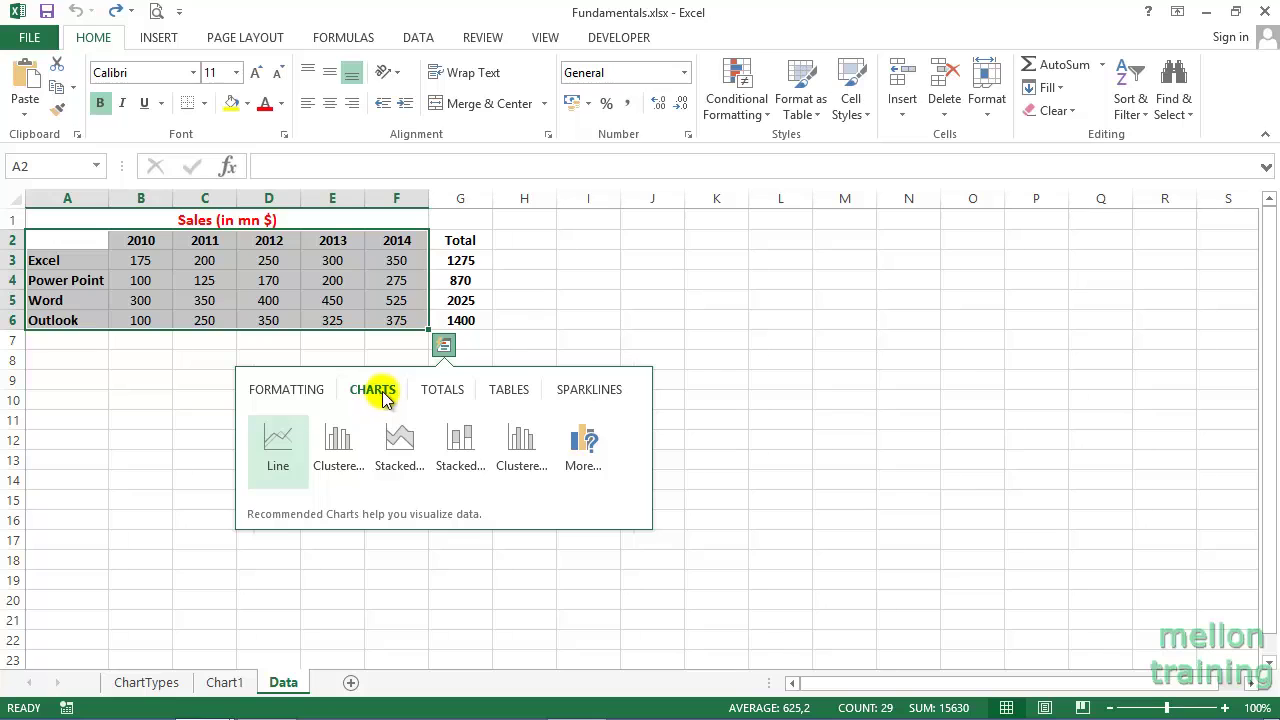
left_click(441, 393)
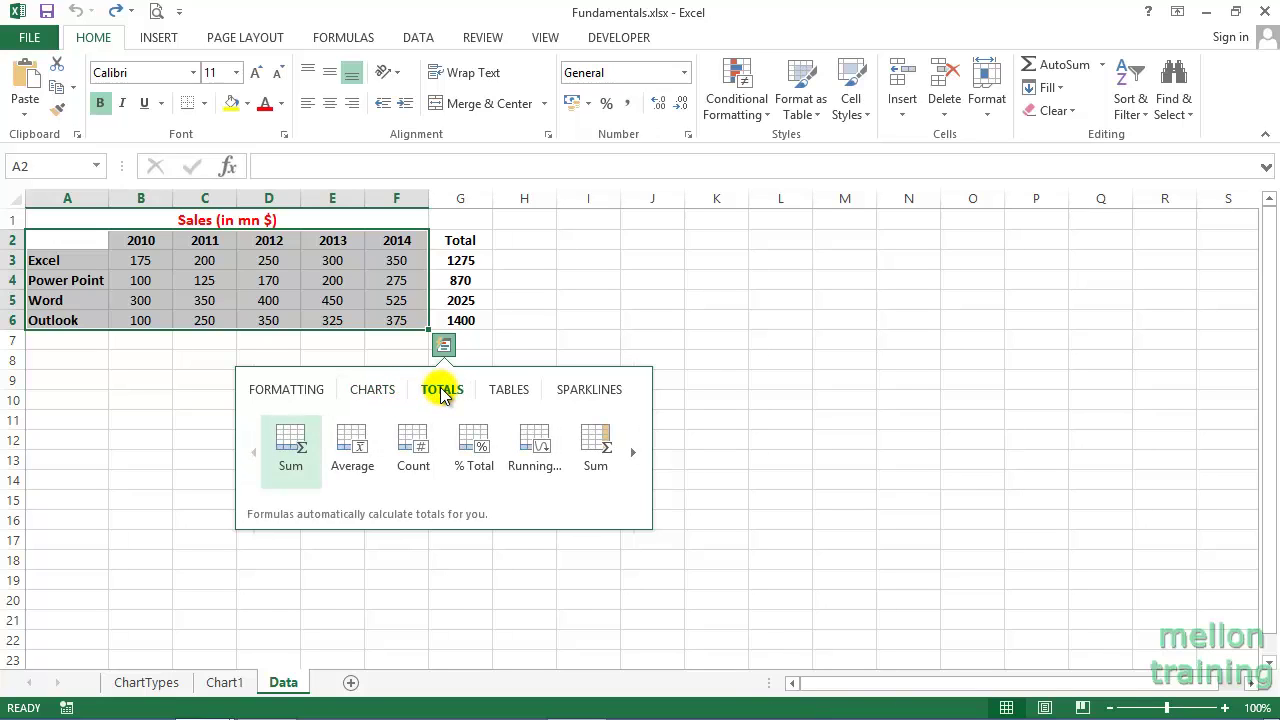
left_click(512, 391)
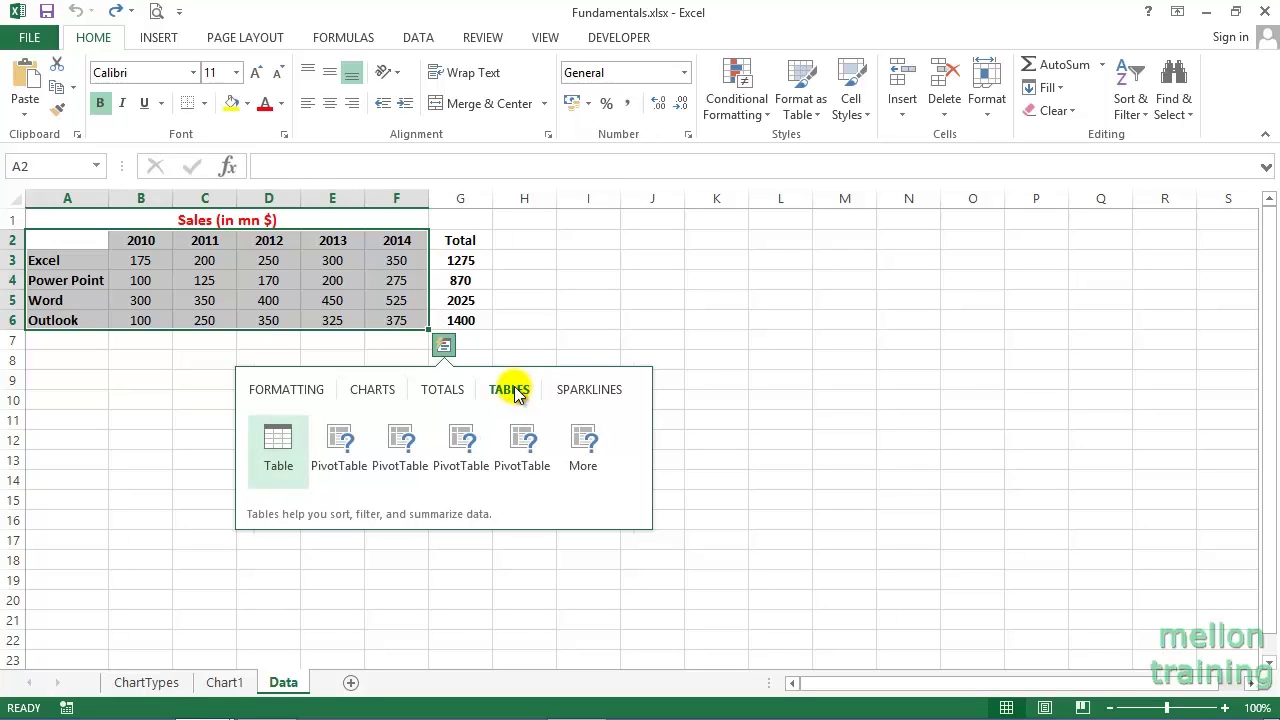
left_click(575, 392)
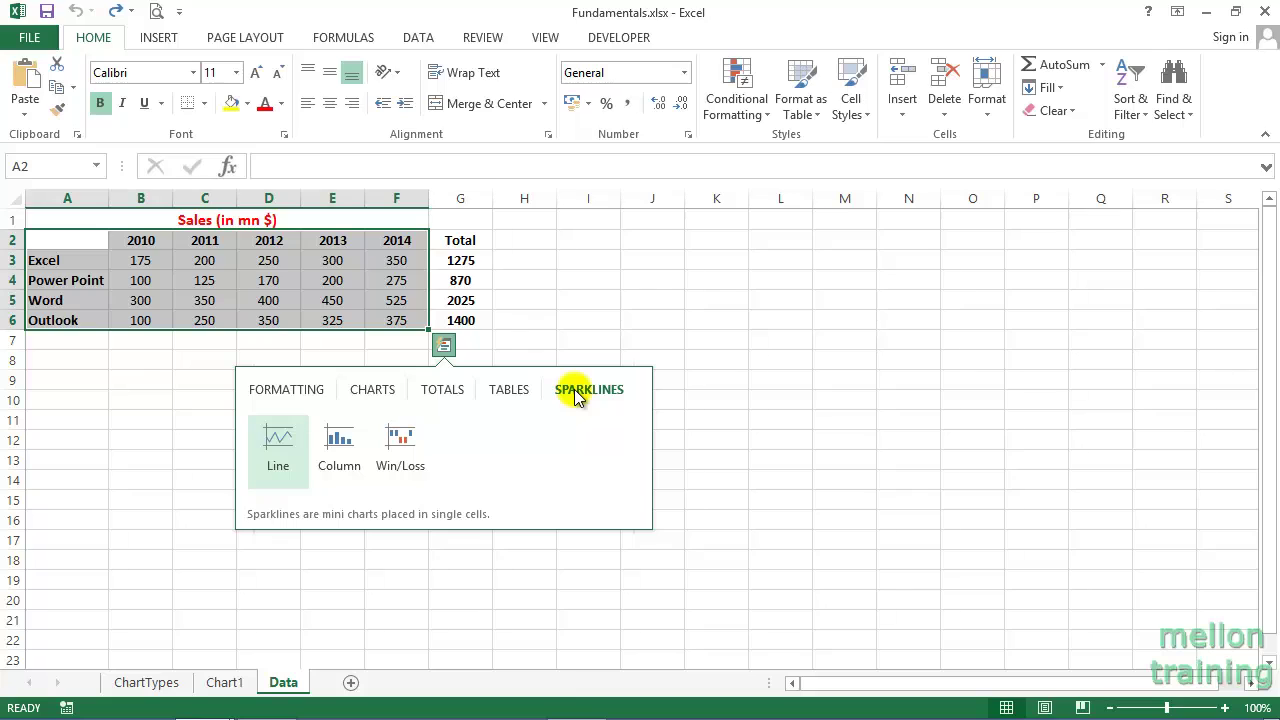
left_click(373, 390)
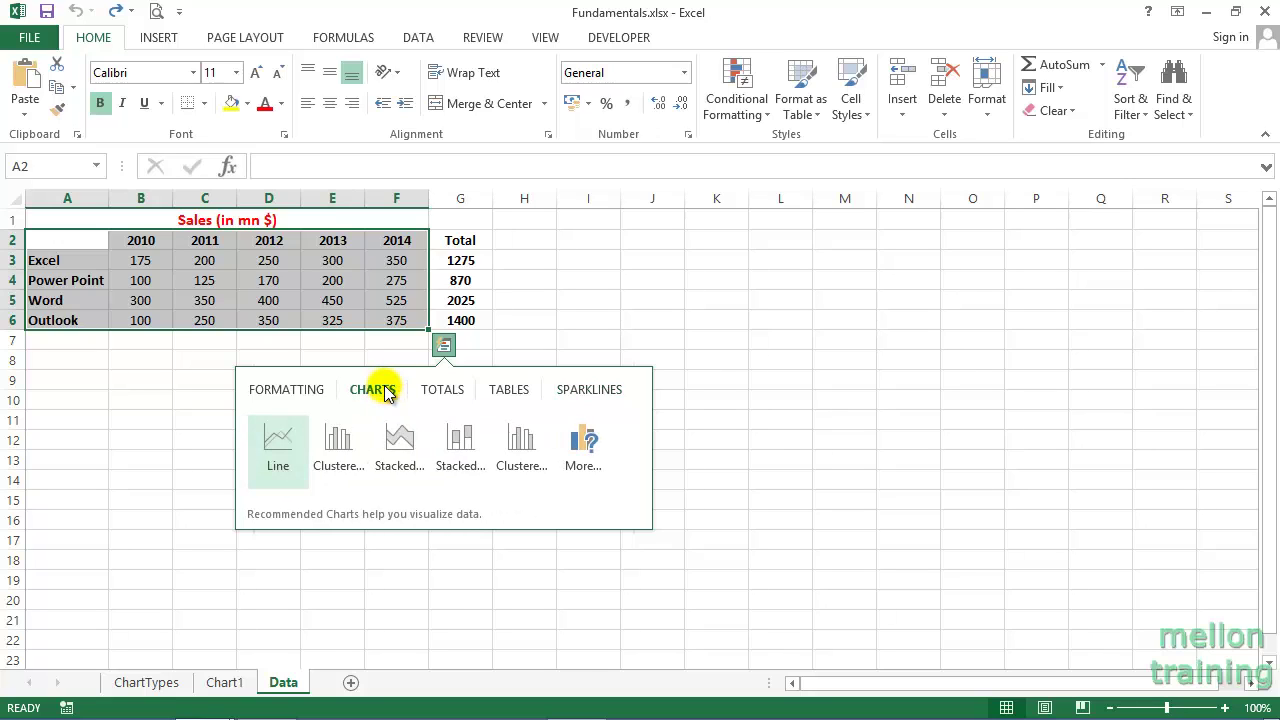
left_click(275, 445)
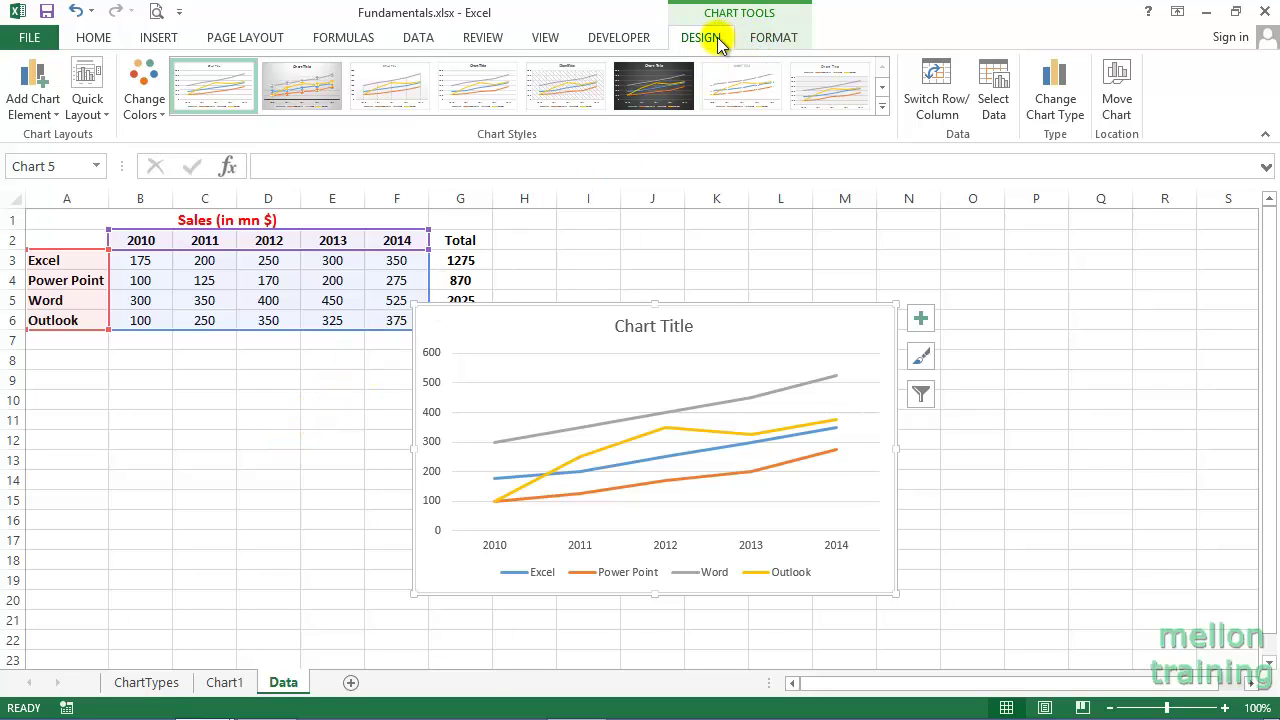
Step: Reselect A2:F6 and preview the Column, Bar, Line, Area and Pie chart variants on the Insert ribbon
left_click(205, 376)
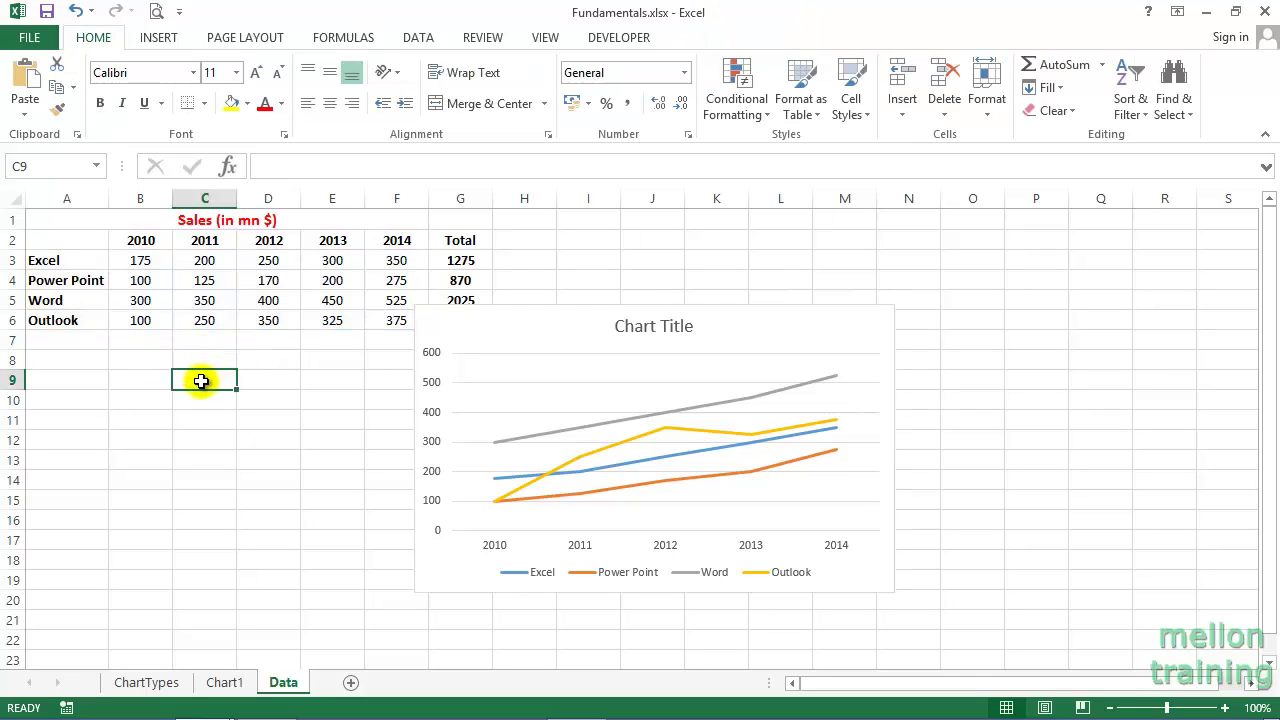
left_click_drag(63, 240, 405, 320)
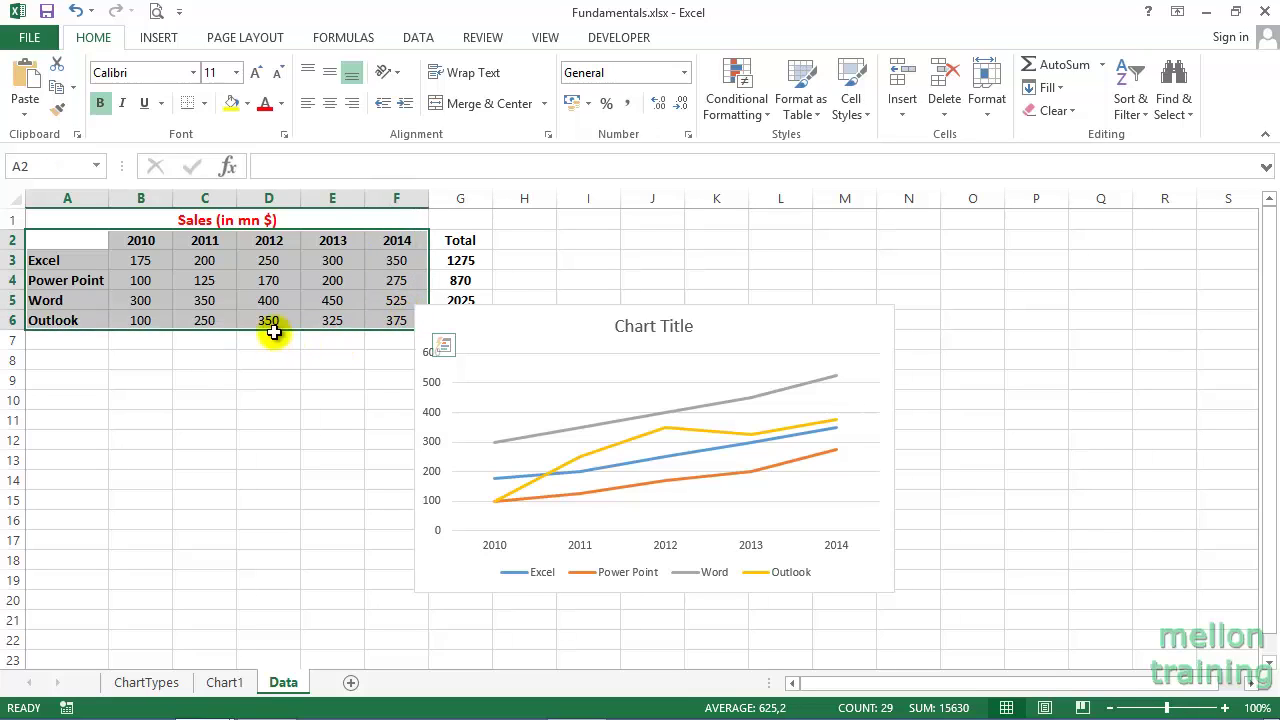
left_click(165, 42)
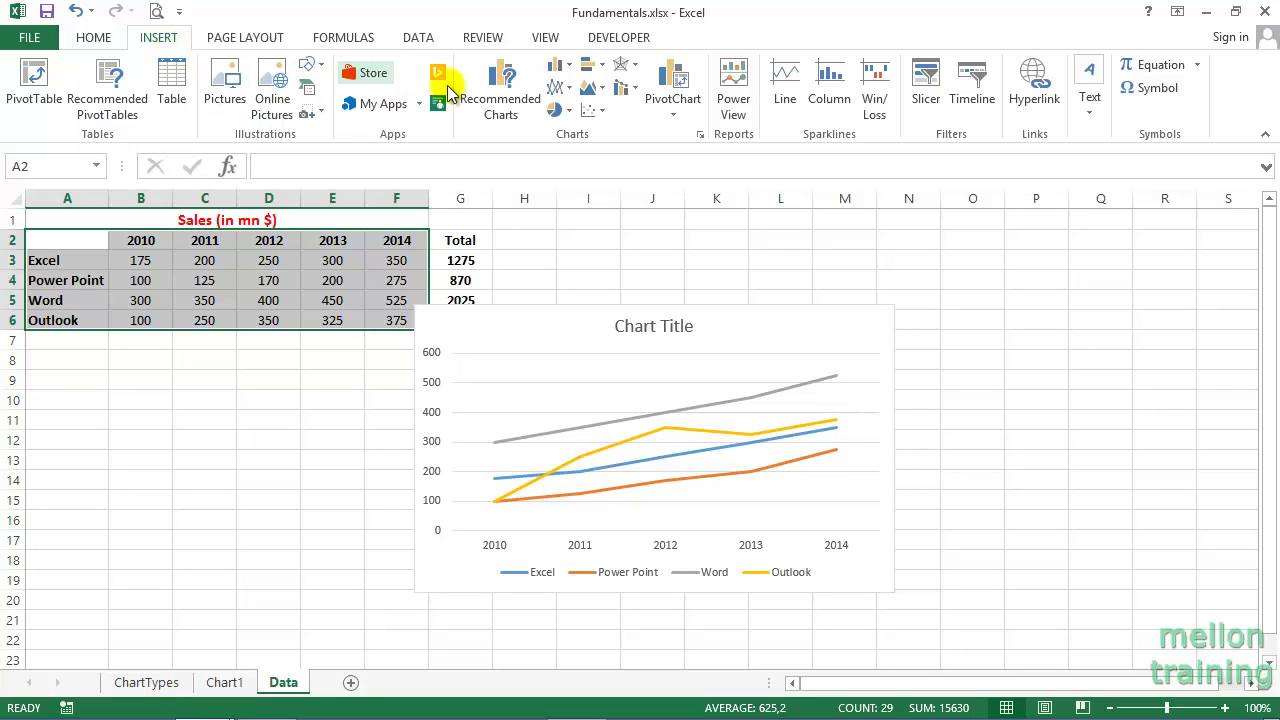
left_click(570, 68)
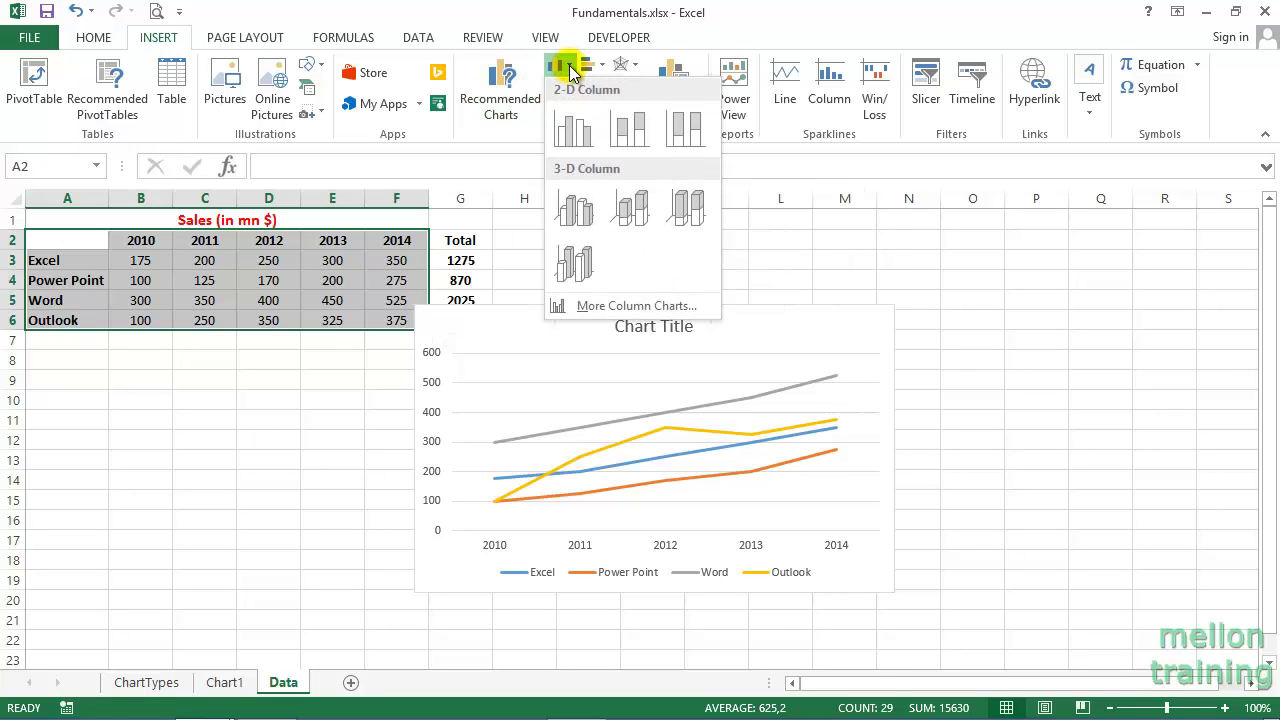
left_click(591, 64)
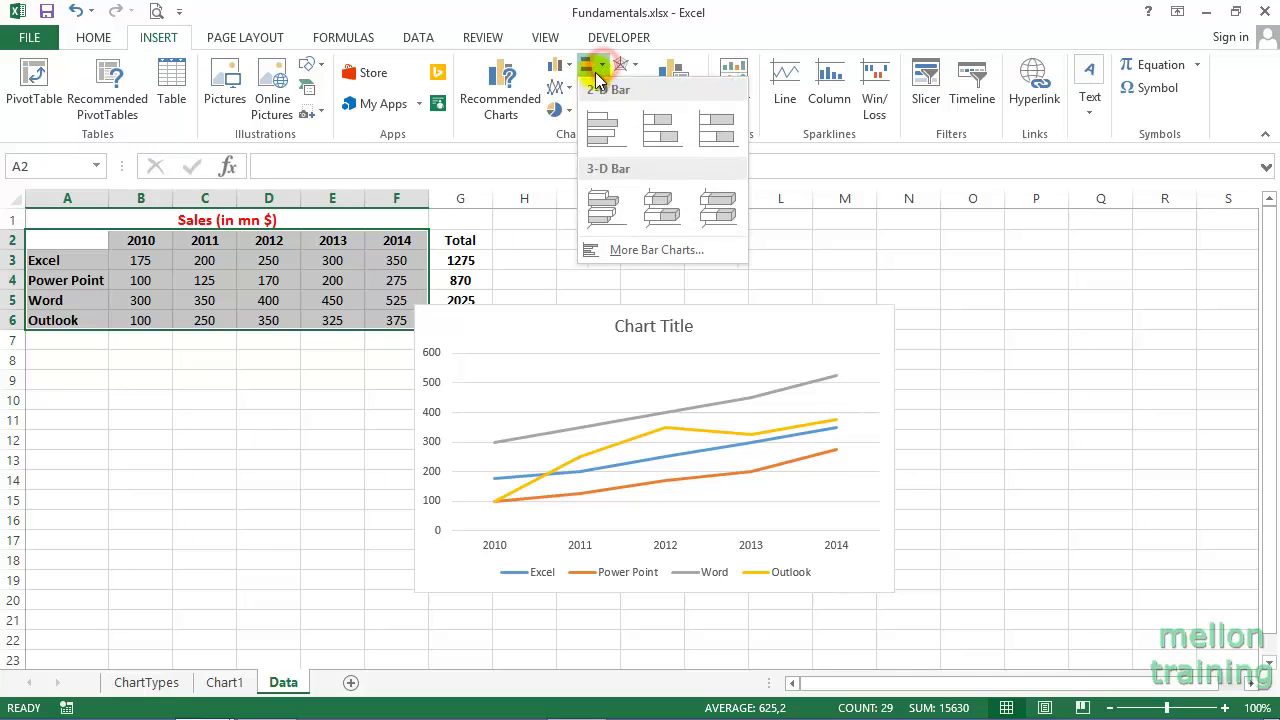
left_click(568, 90)
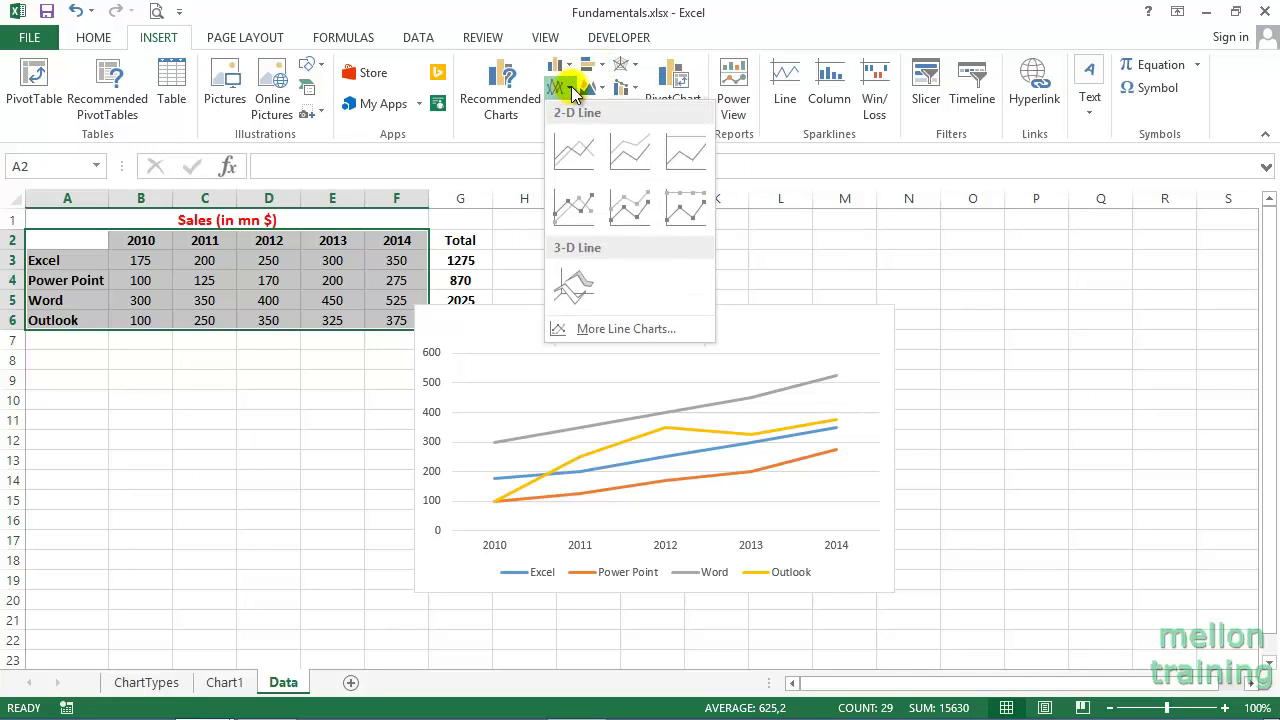
left_click(598, 88)
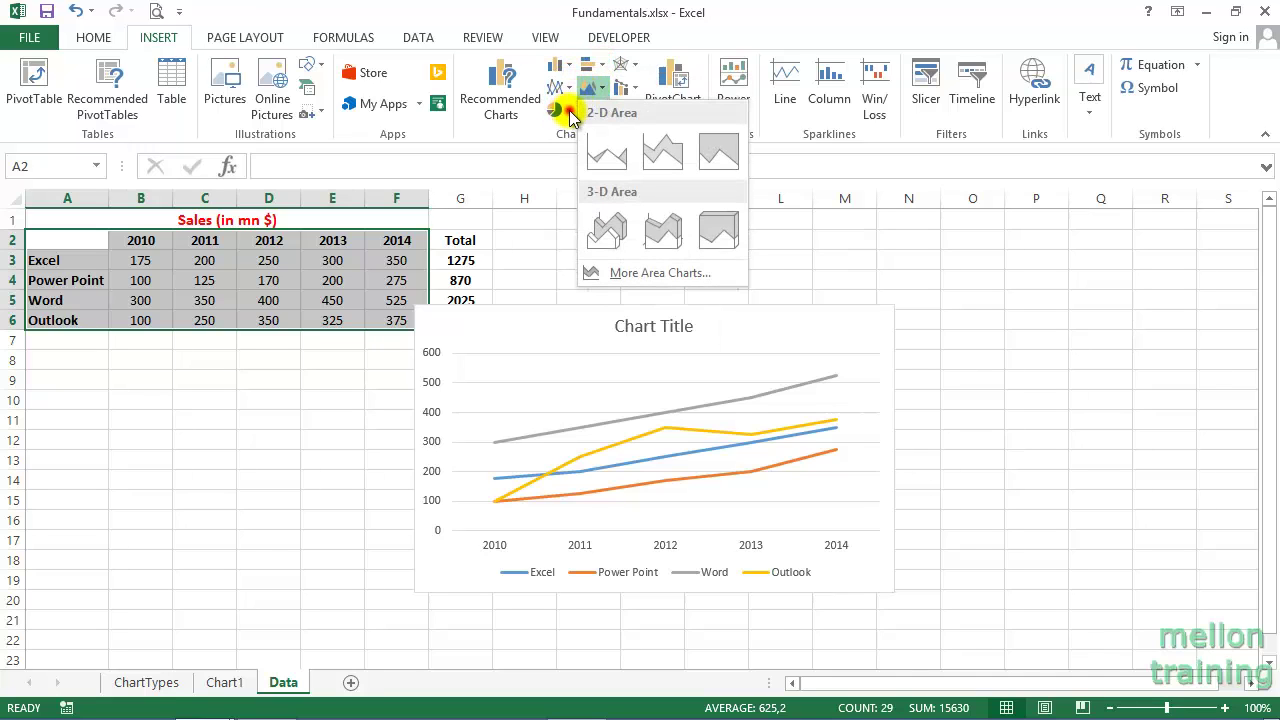
left_click(568, 110)
left_click(570, 112)
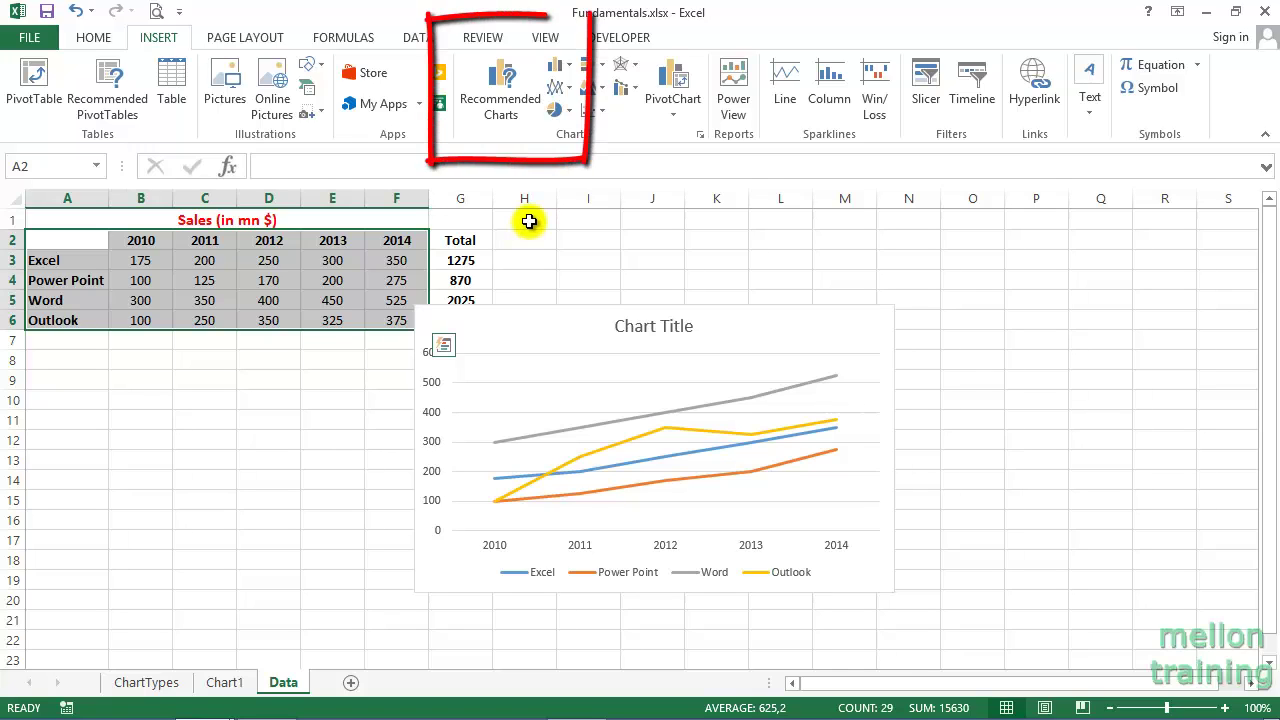
left_click(500, 87)
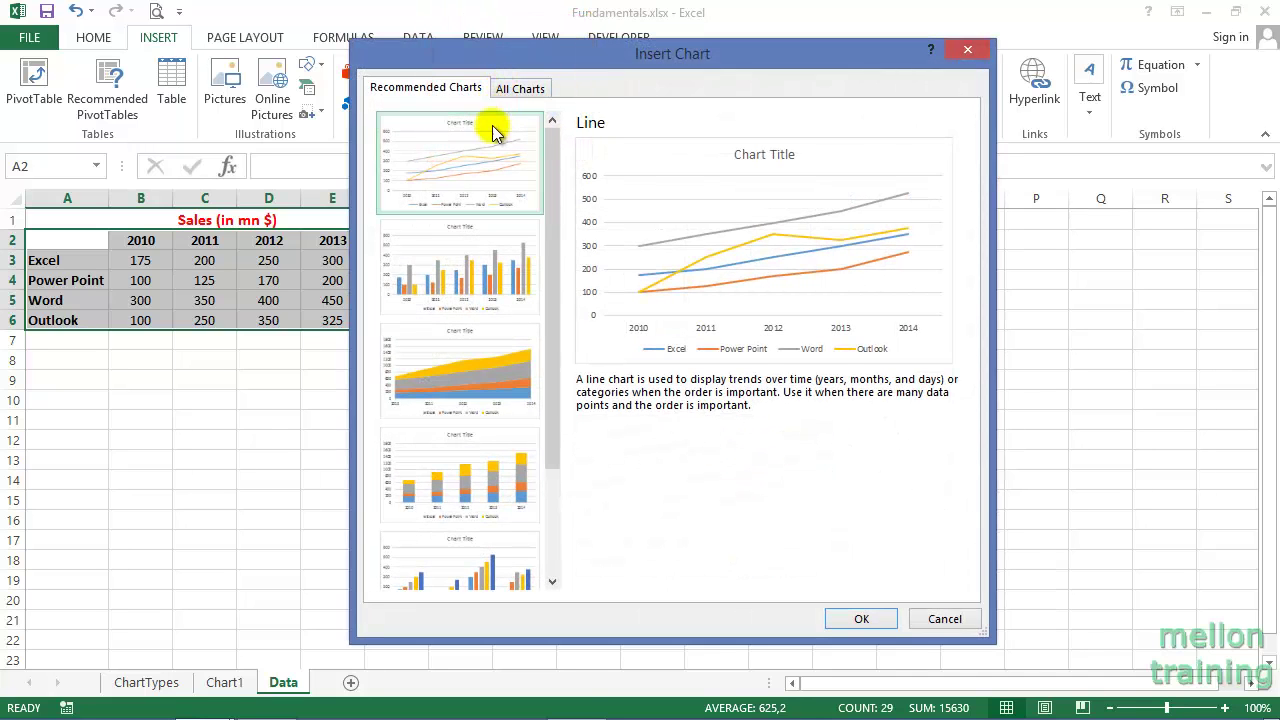
left_click(463, 265)
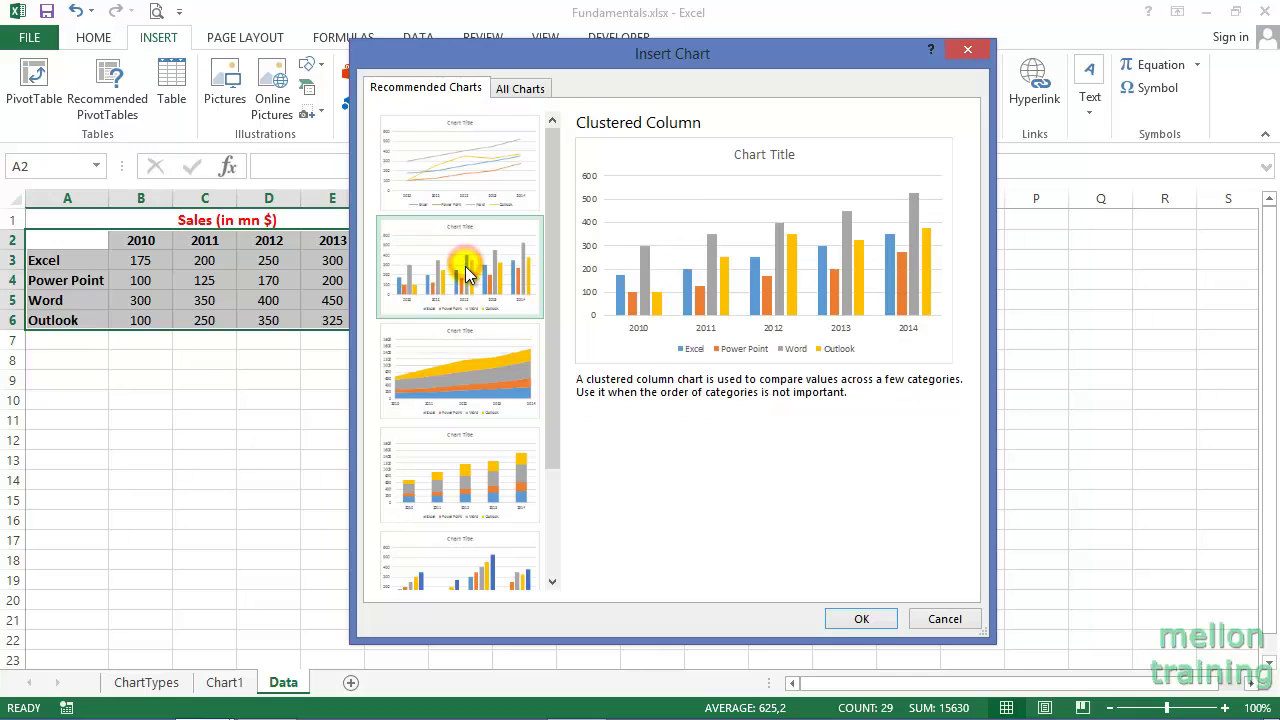
left_click(461, 351)
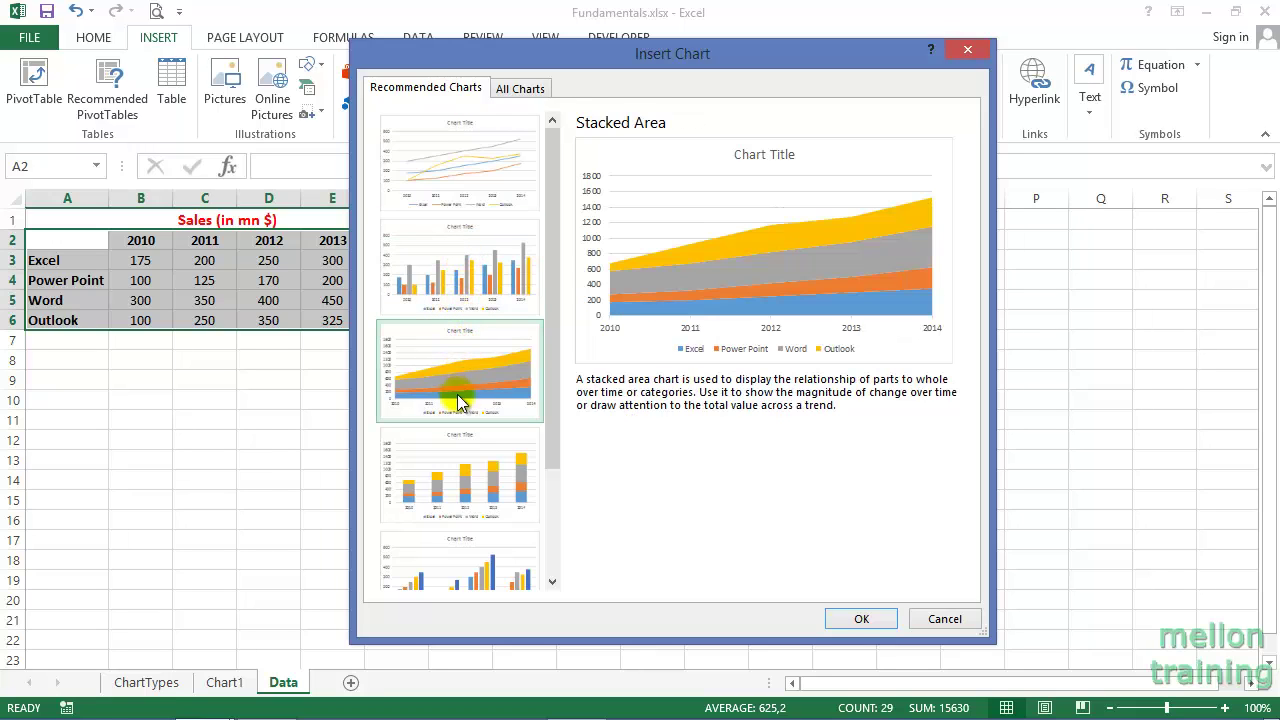
left_click(449, 442)
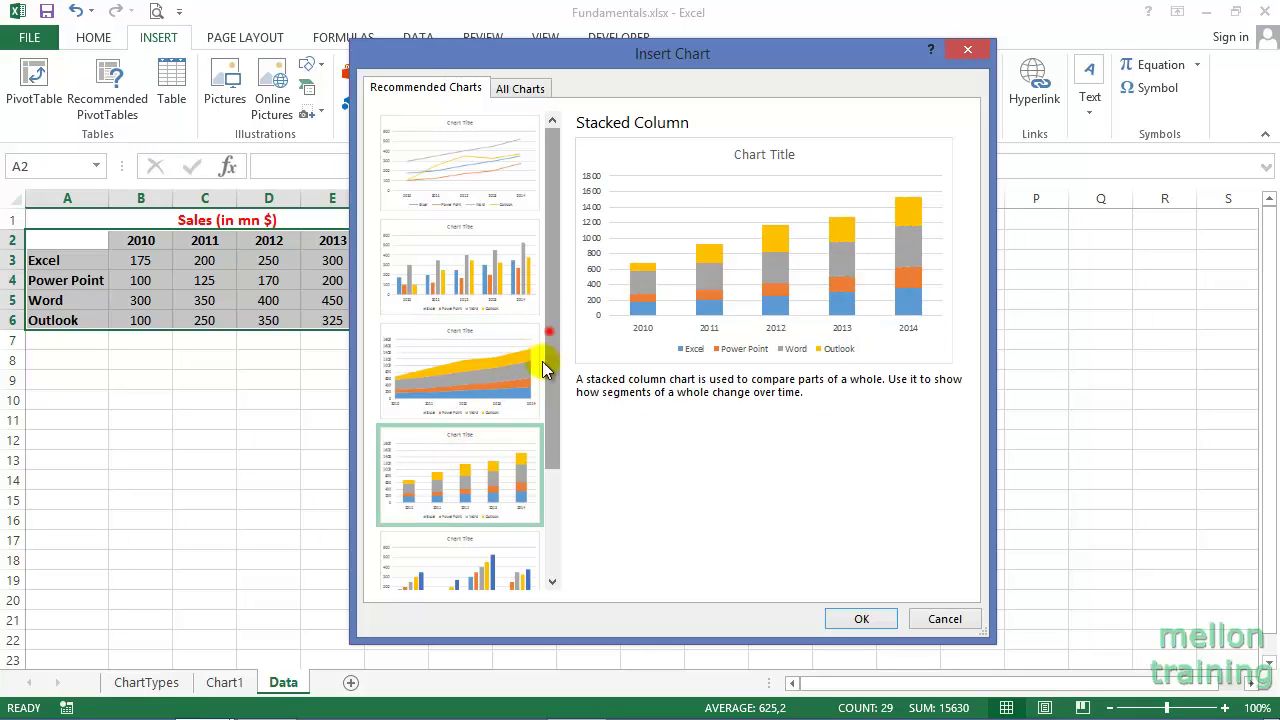
scroll(542, 361, "down", 3)
left_click(485, 432)
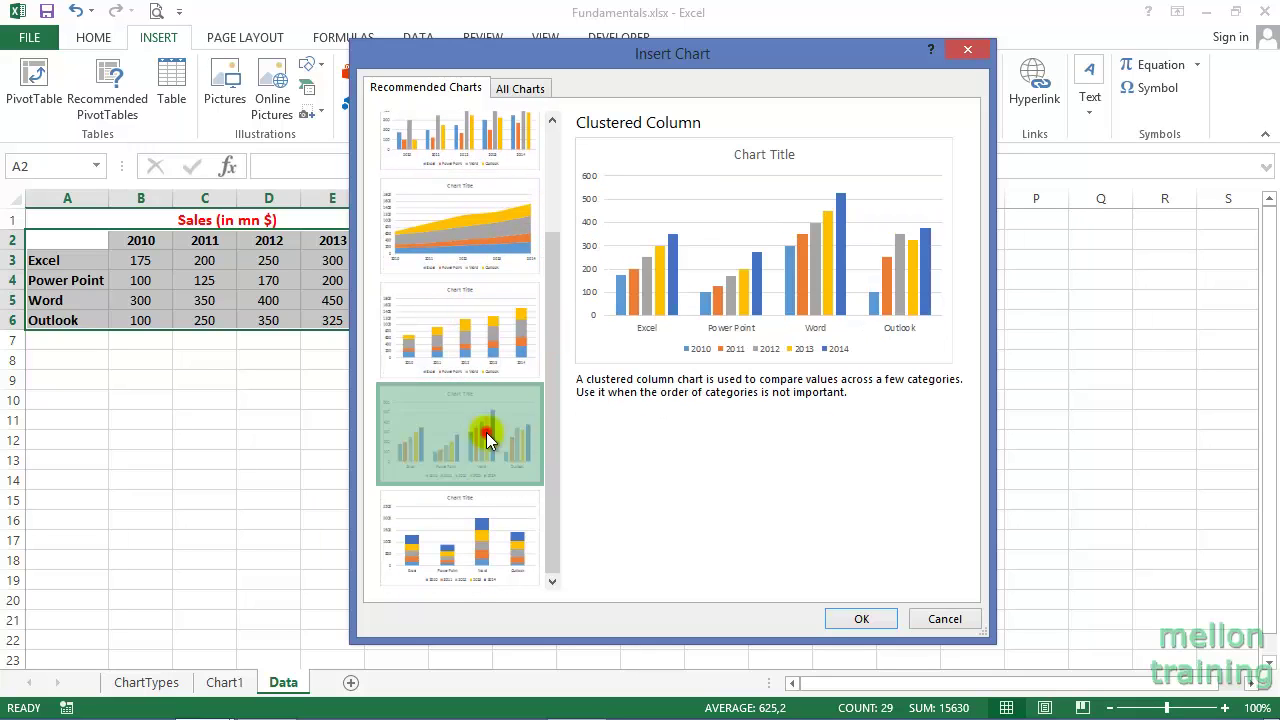
left_click(461, 525)
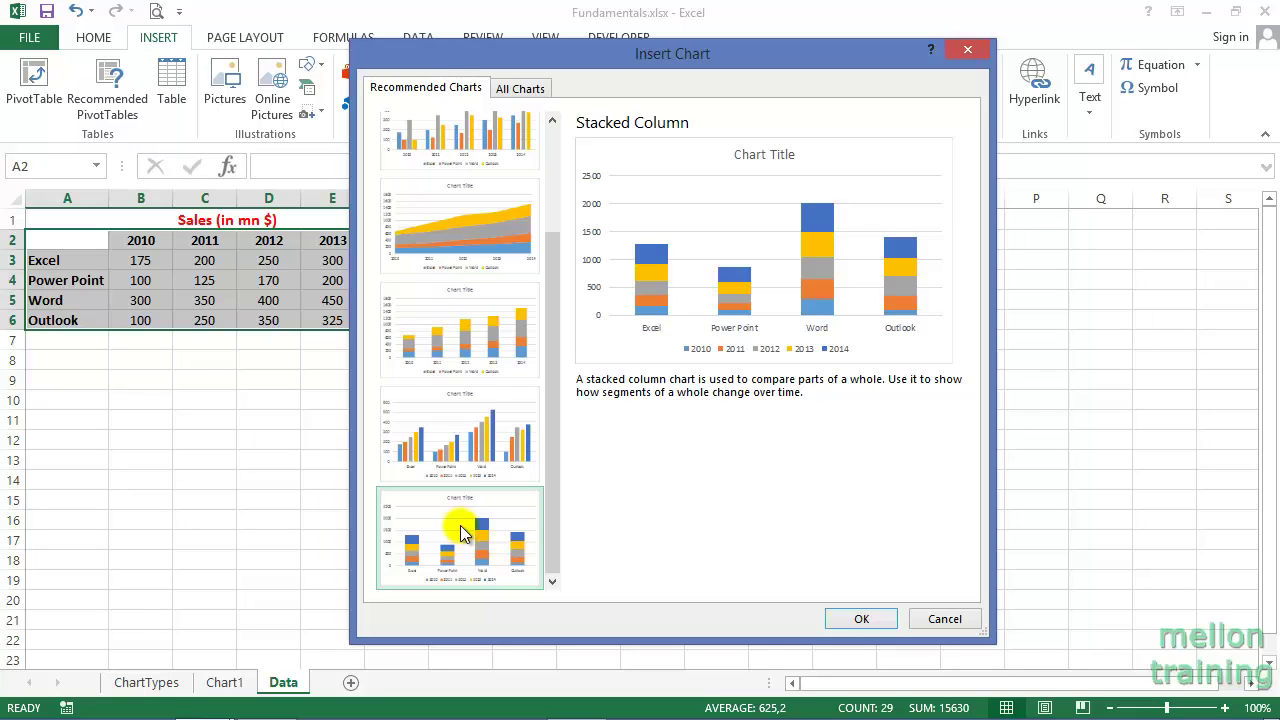
left_click(531, 96)
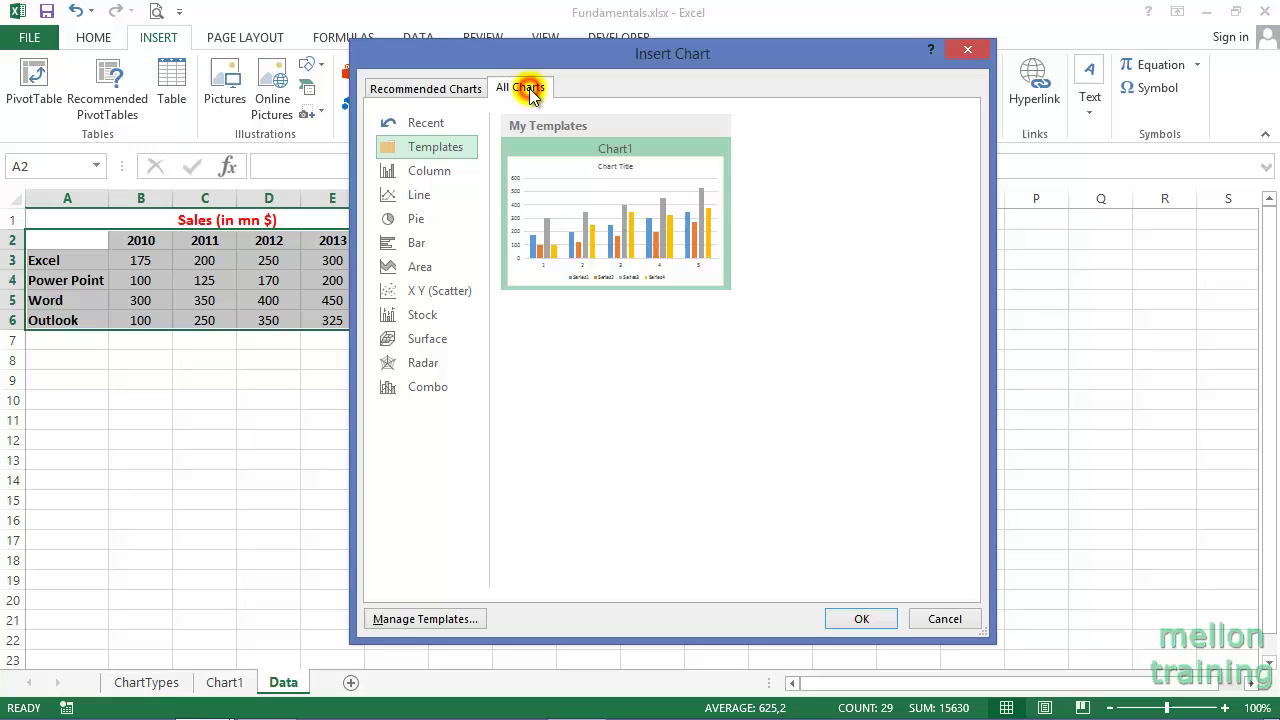
left_click(433, 174)
left_click(429, 199)
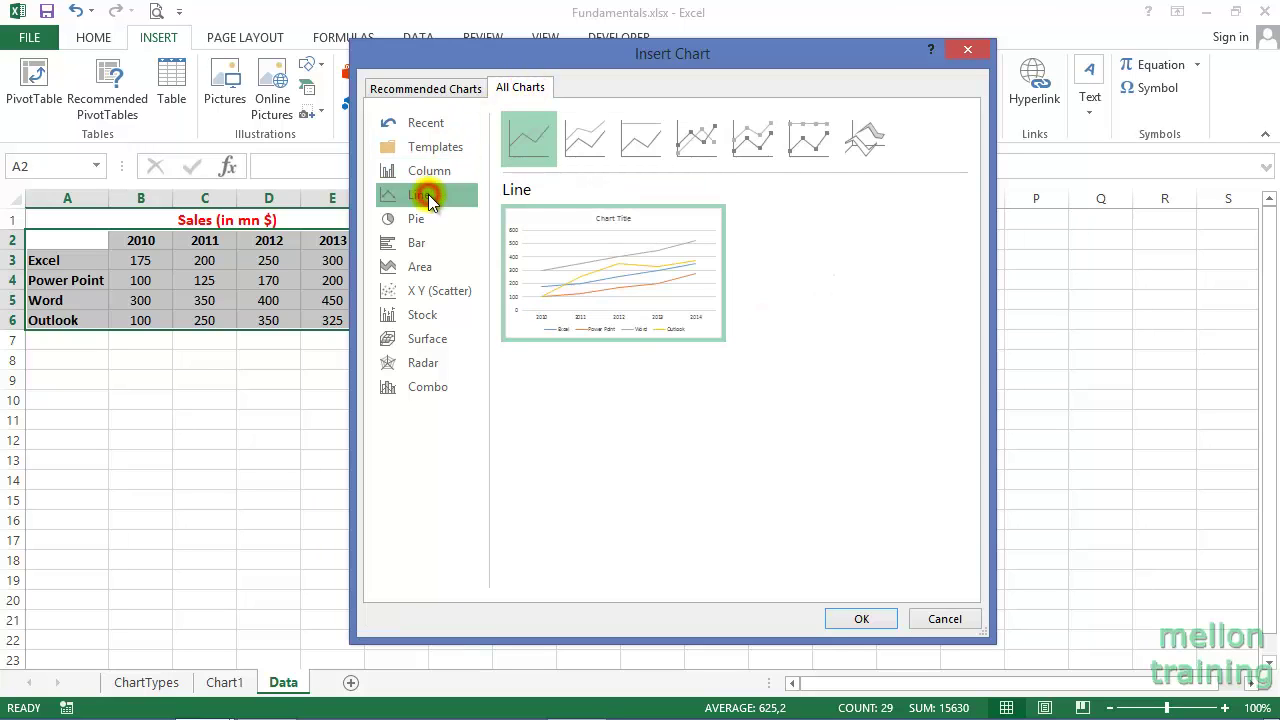
left_click(423, 220)
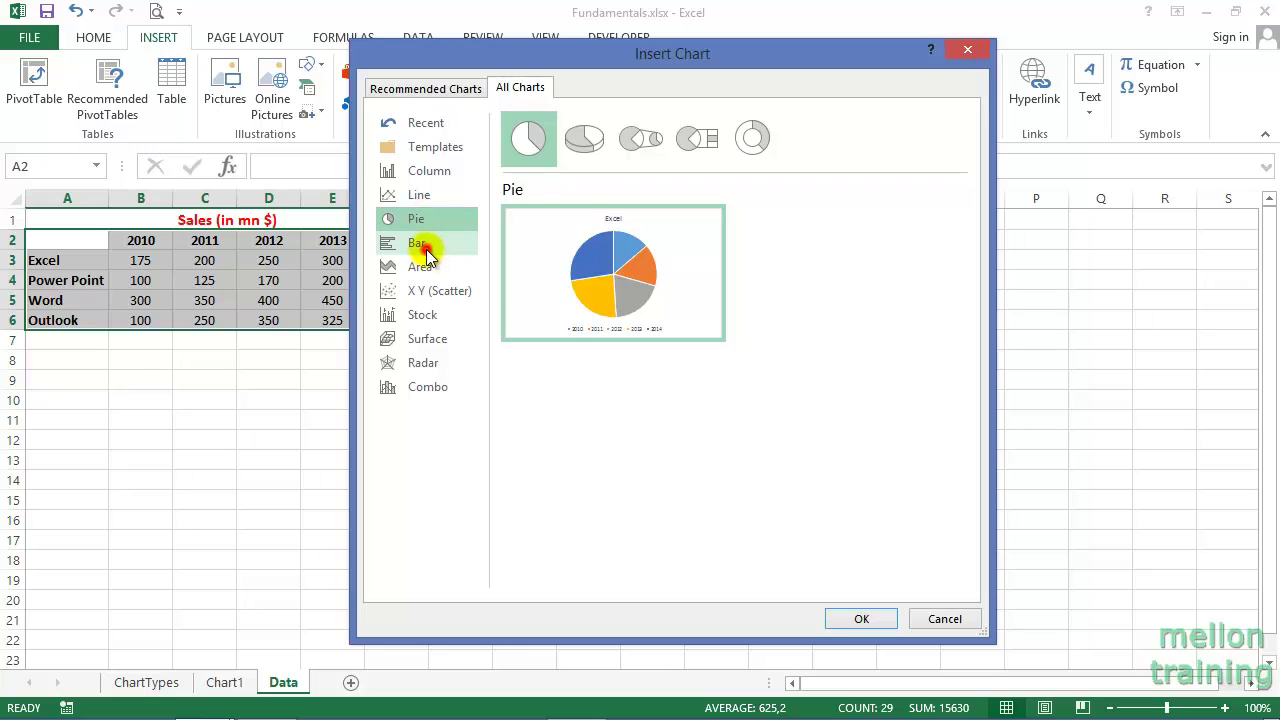
left_click(422, 246)
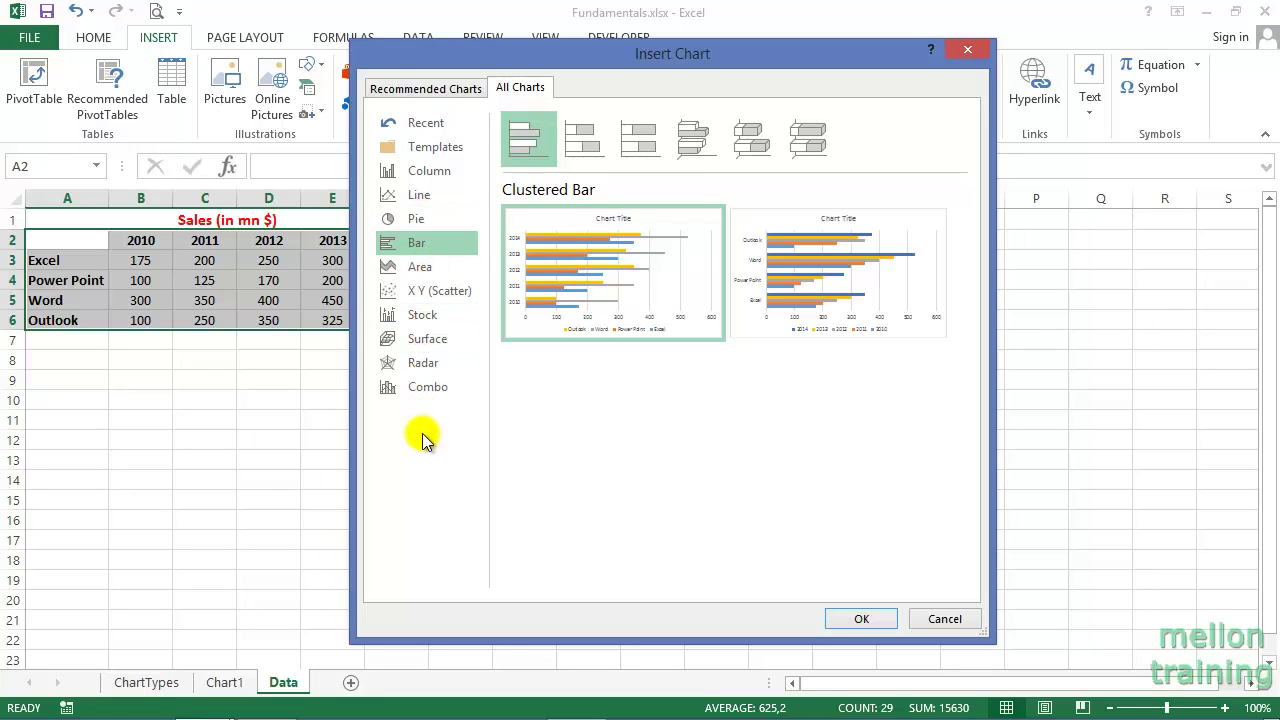
left_click(945, 618)
left_click(68, 358)
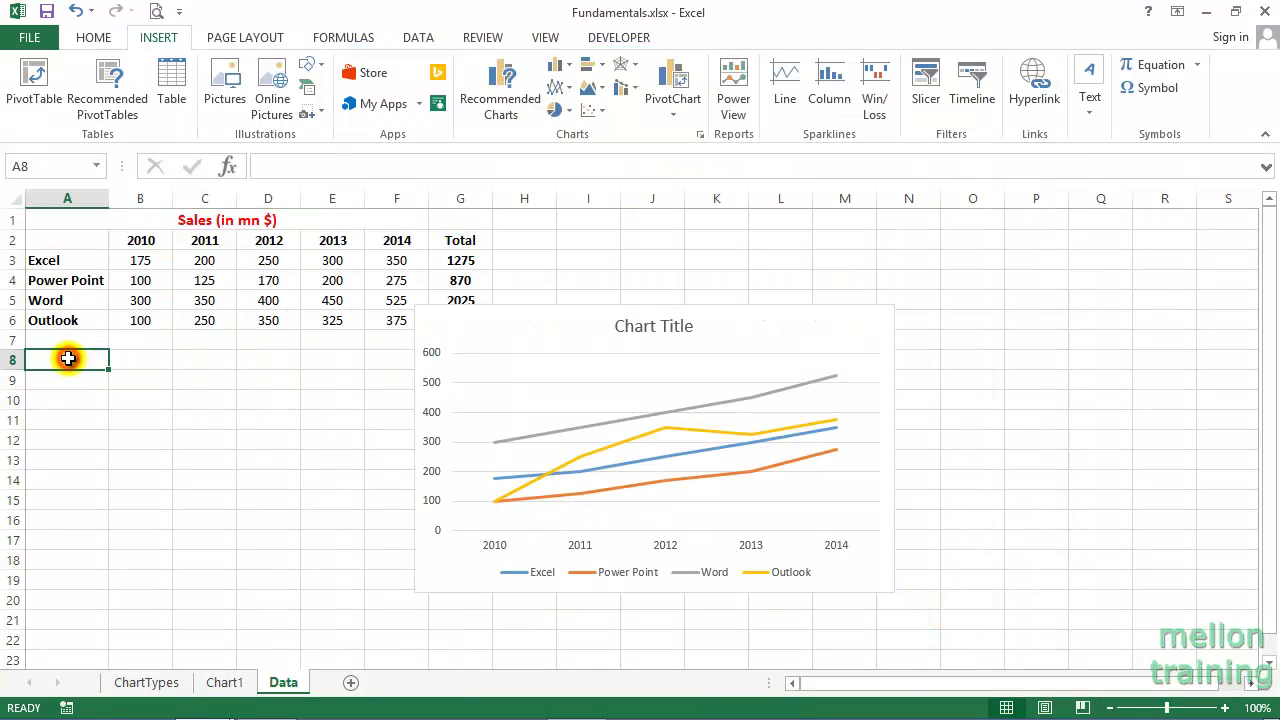